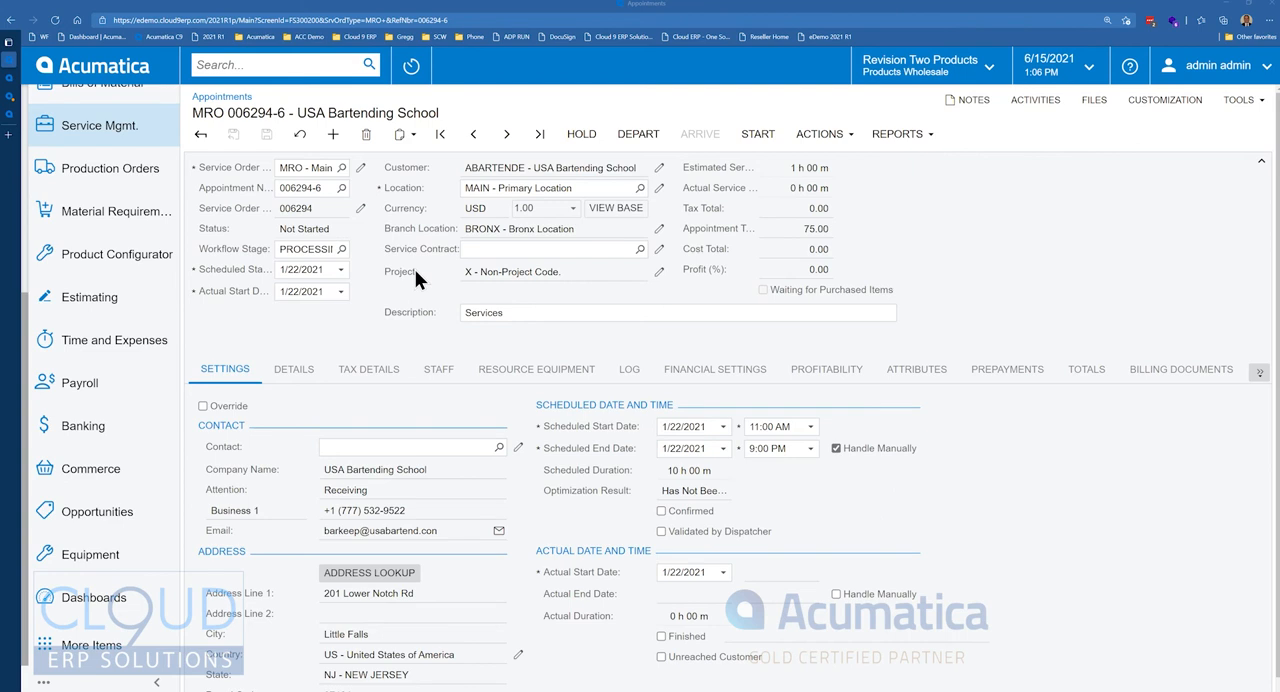
Examine the workflow state diagram of the Appointments screen in a maximized view, and close it.
click(1152, 105)
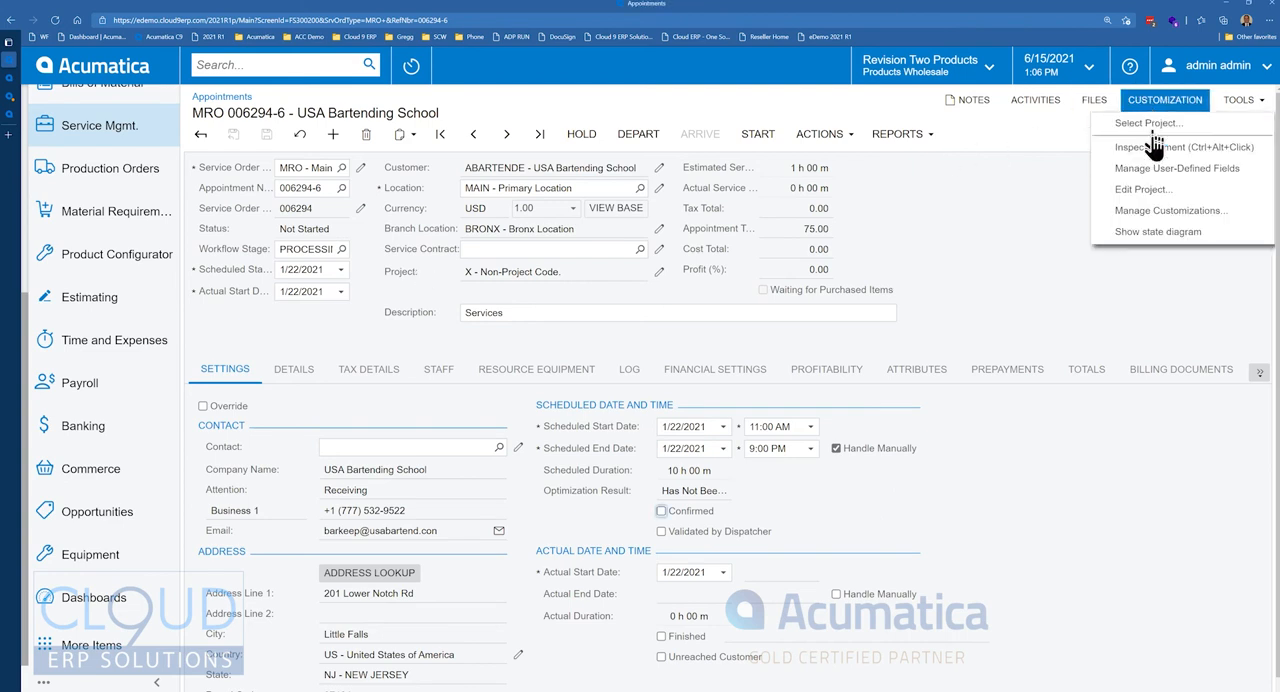
click(1158, 234)
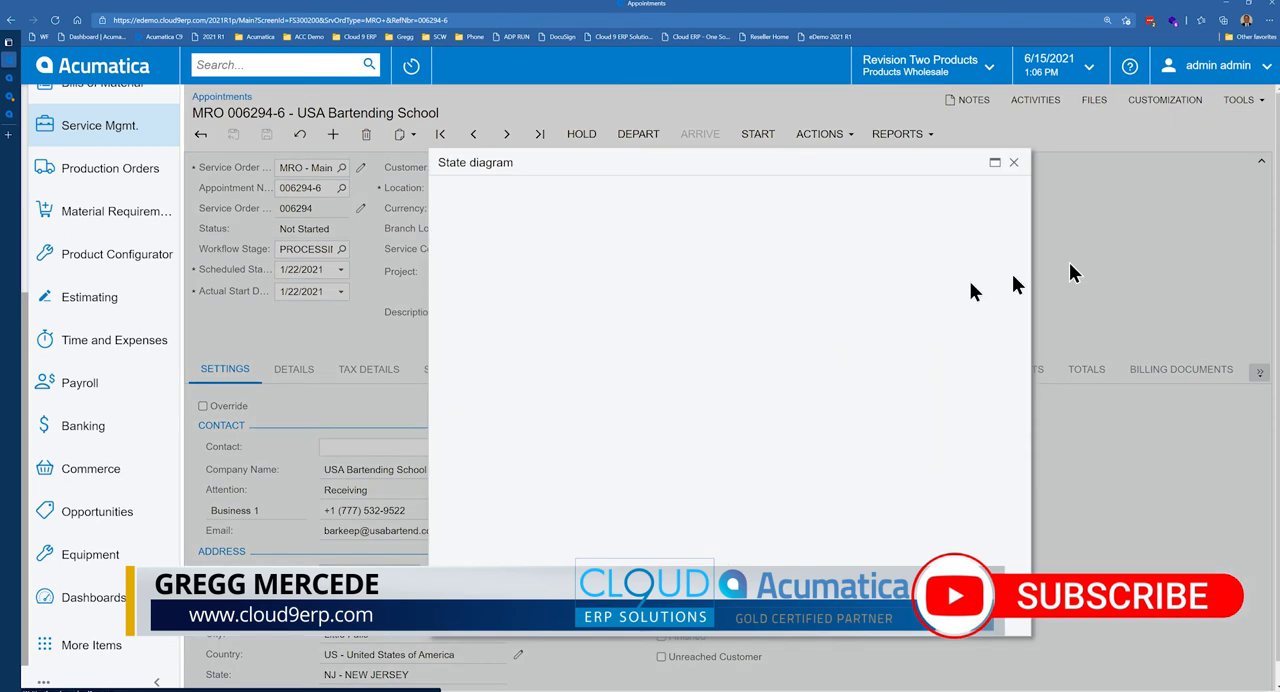
click(995, 162)
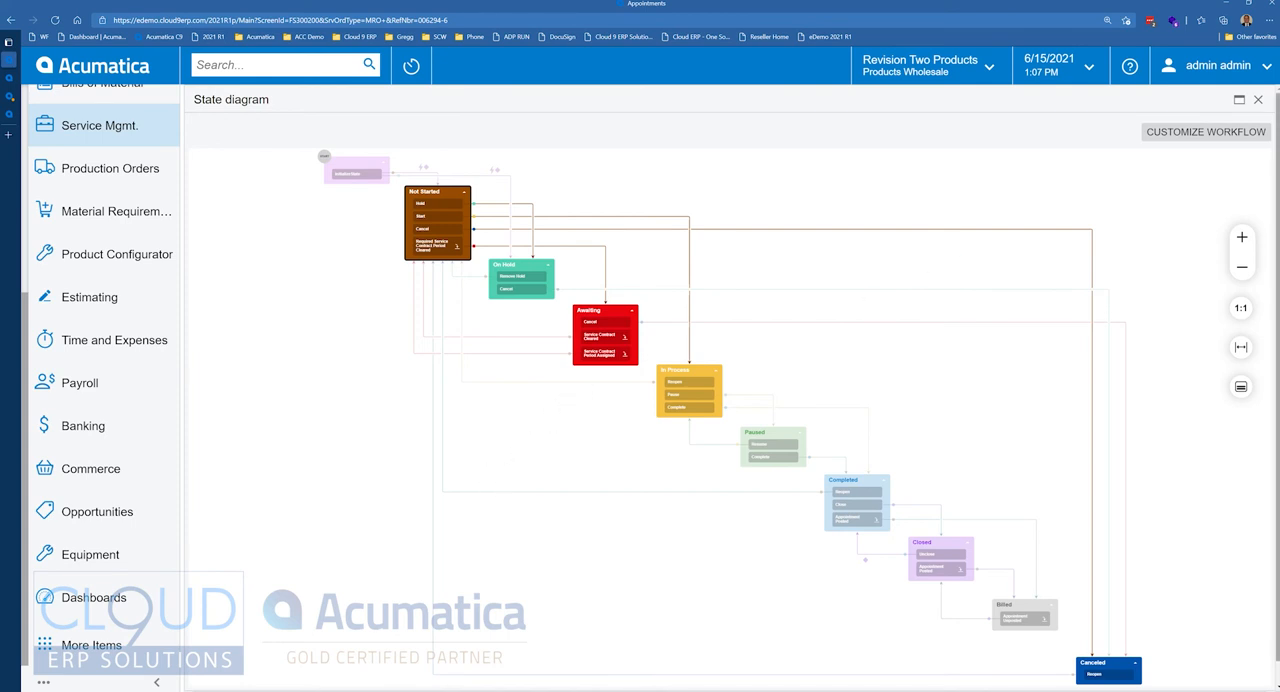
click(1259, 100)
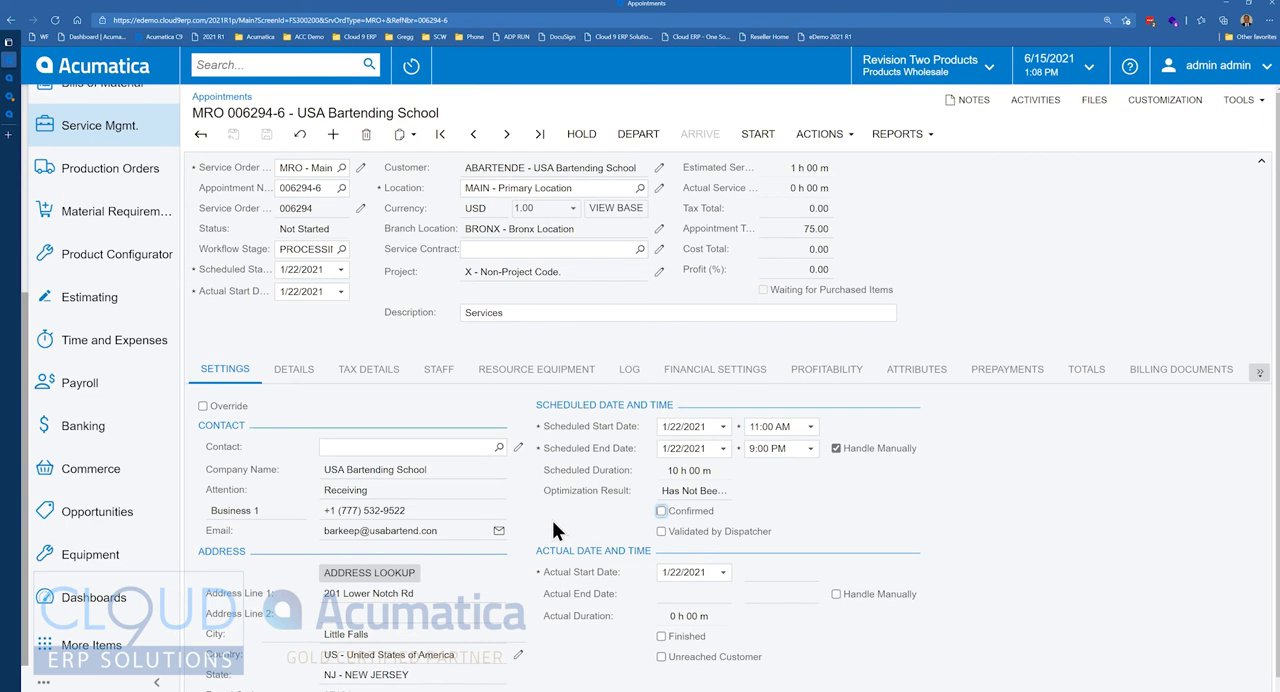
Create a customization project named FSApointments for the Appointments screen and open it in a maximized Customization Project Editor.
click(1164, 100)
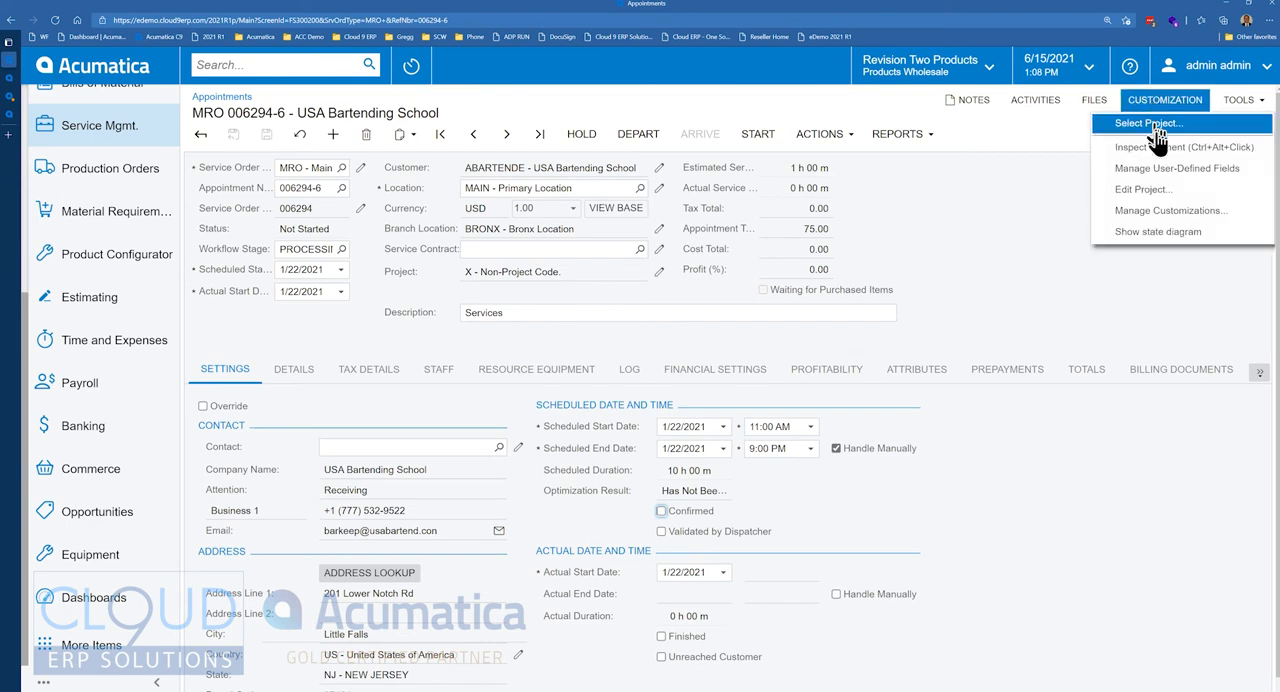
click(1165, 192)
click(788, 386)
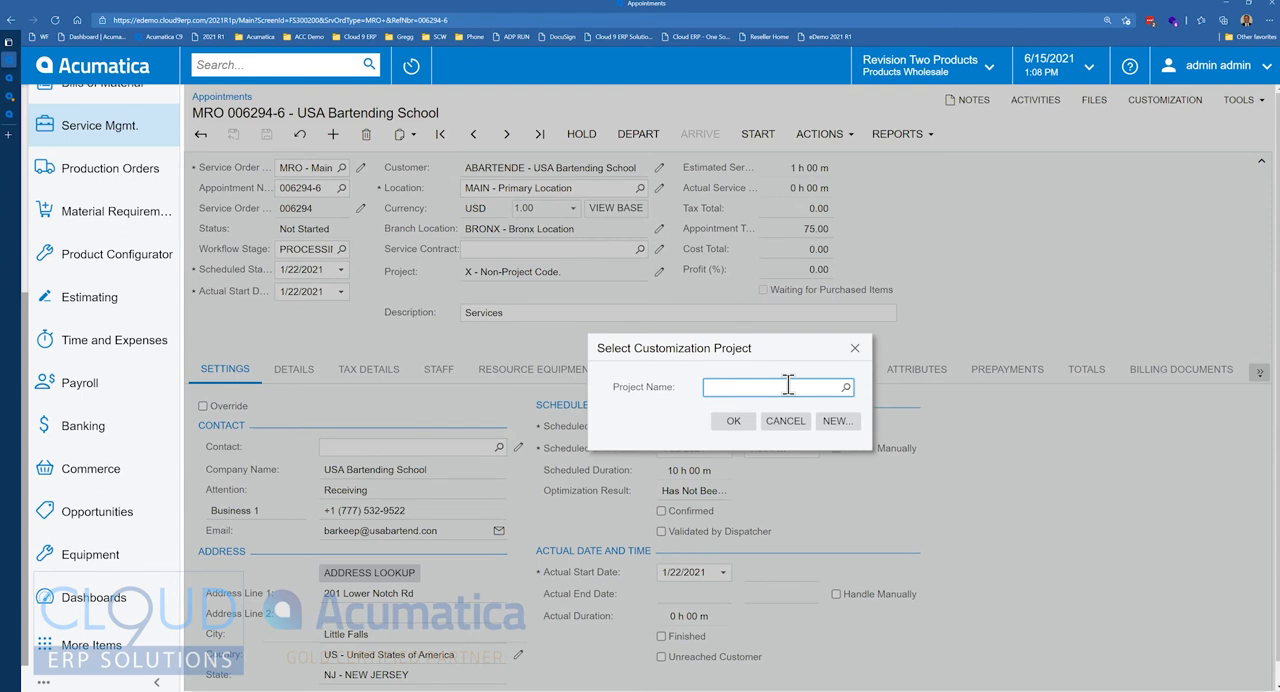
click(836, 421)
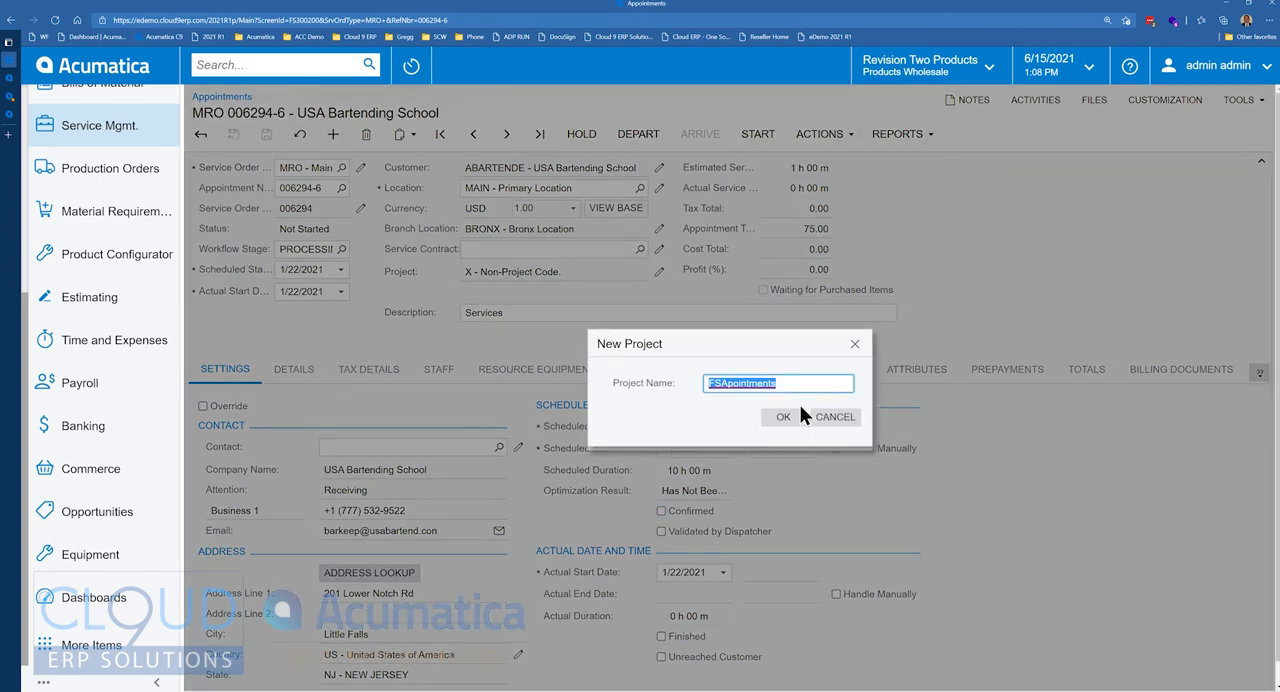
click(784, 418)
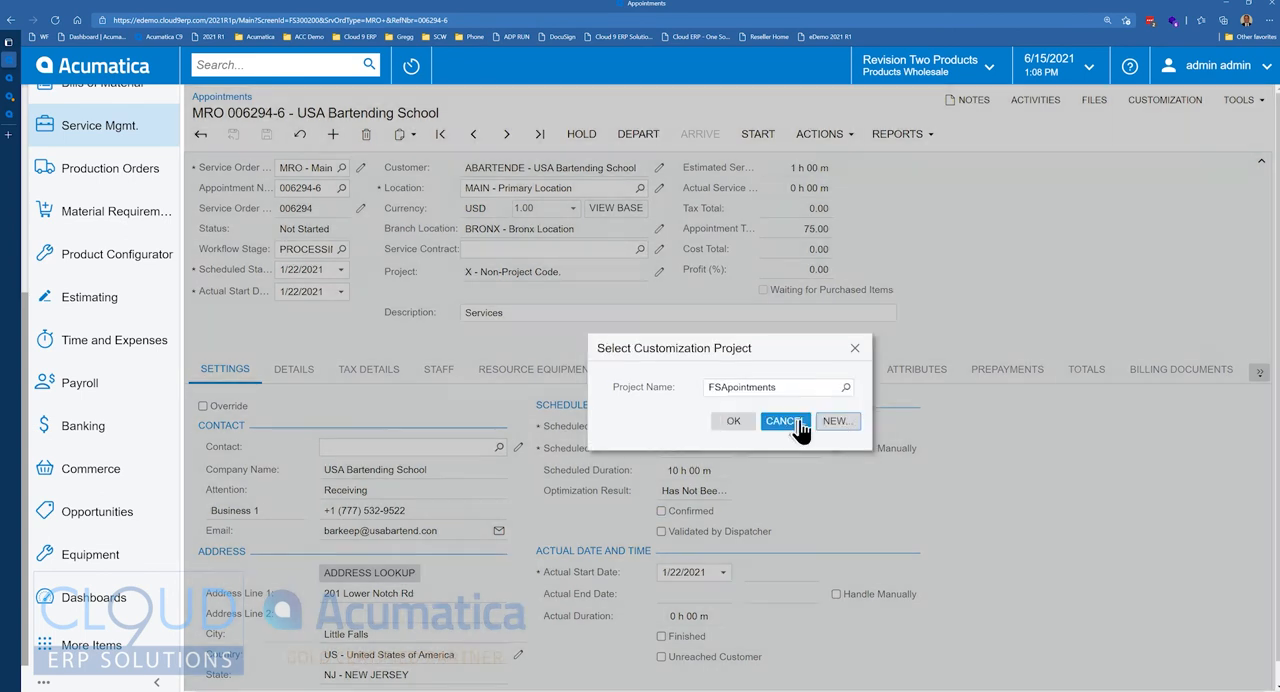
click(733, 421)
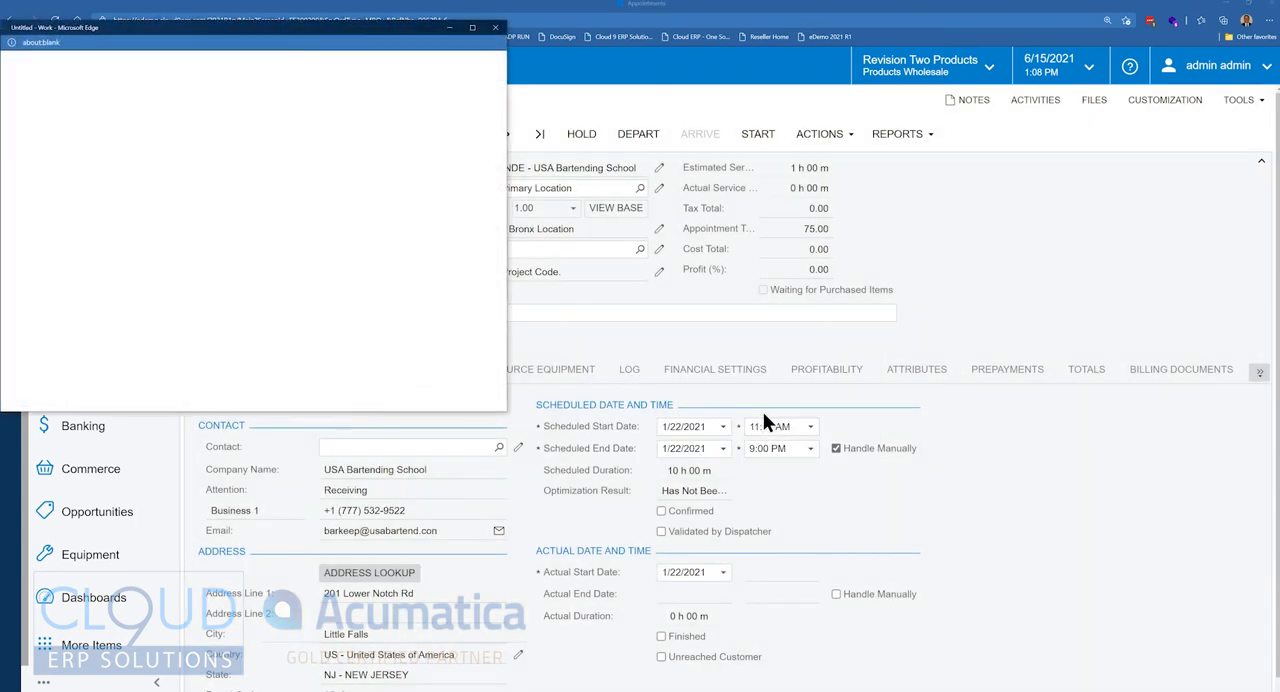
drag(377, 28, 600, 1)
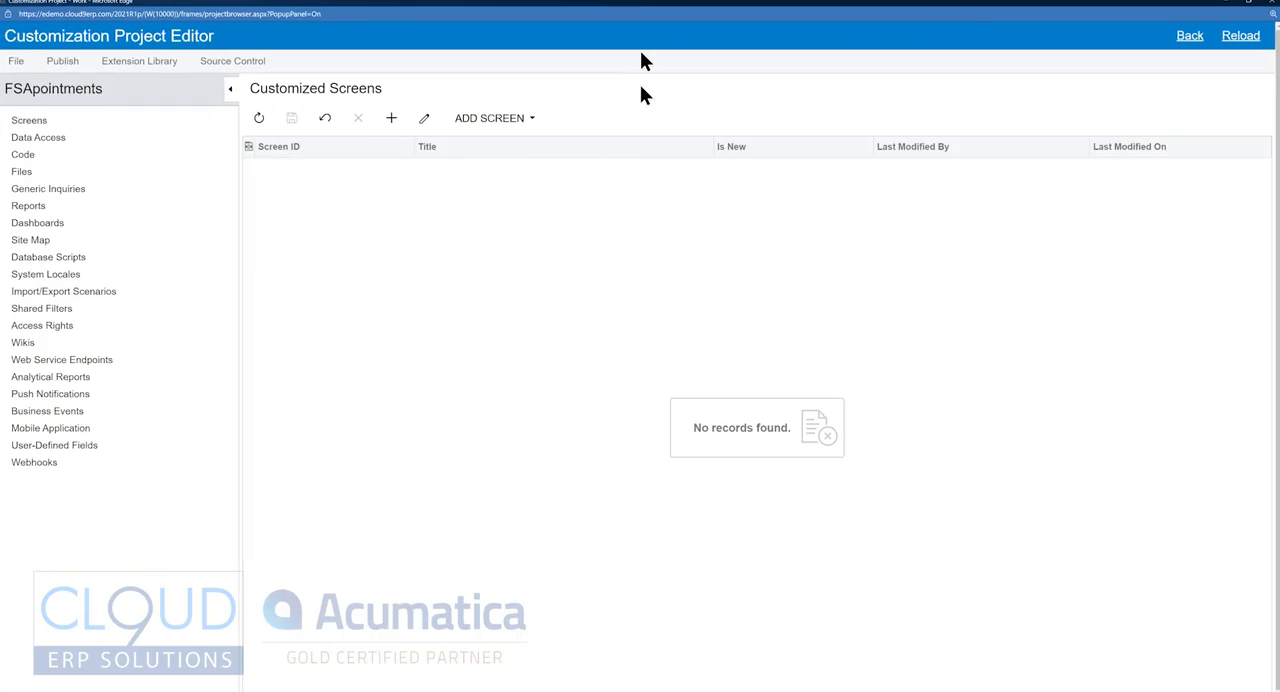
Add the existing Appointments screen (FS.30.02.00) to the project's customized screens.
click(490, 118)
click(500, 151)
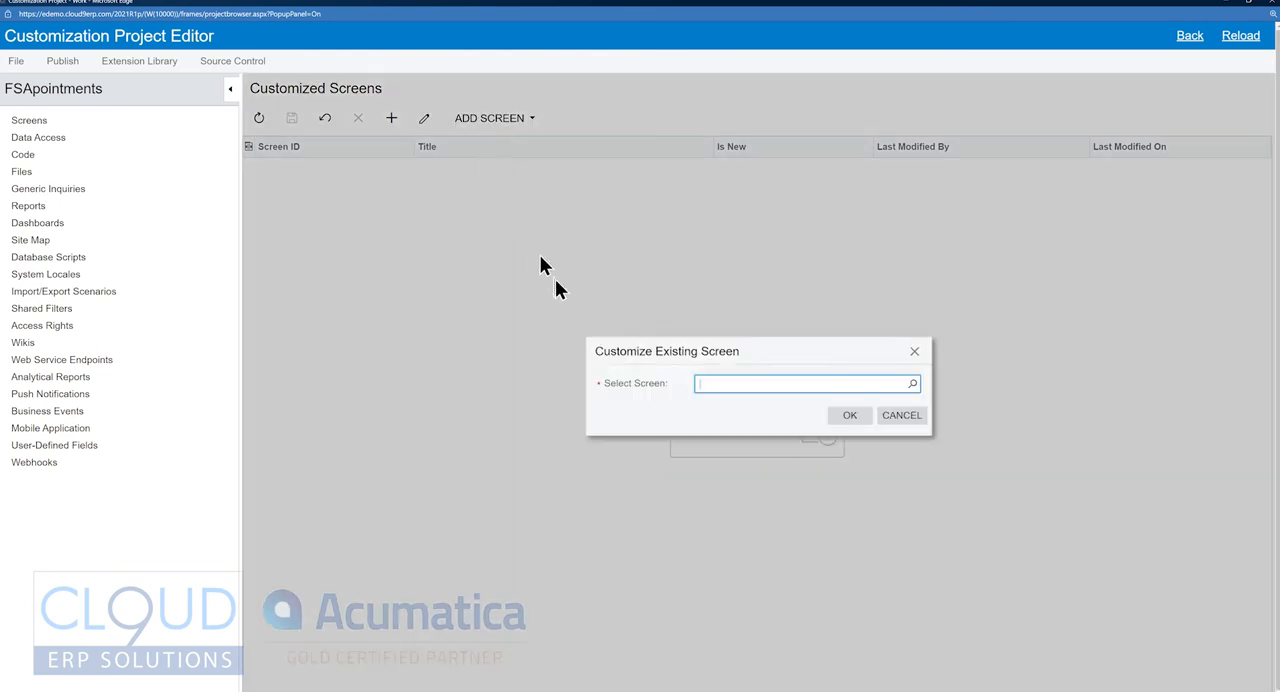
click(912, 386)
text(appointment)
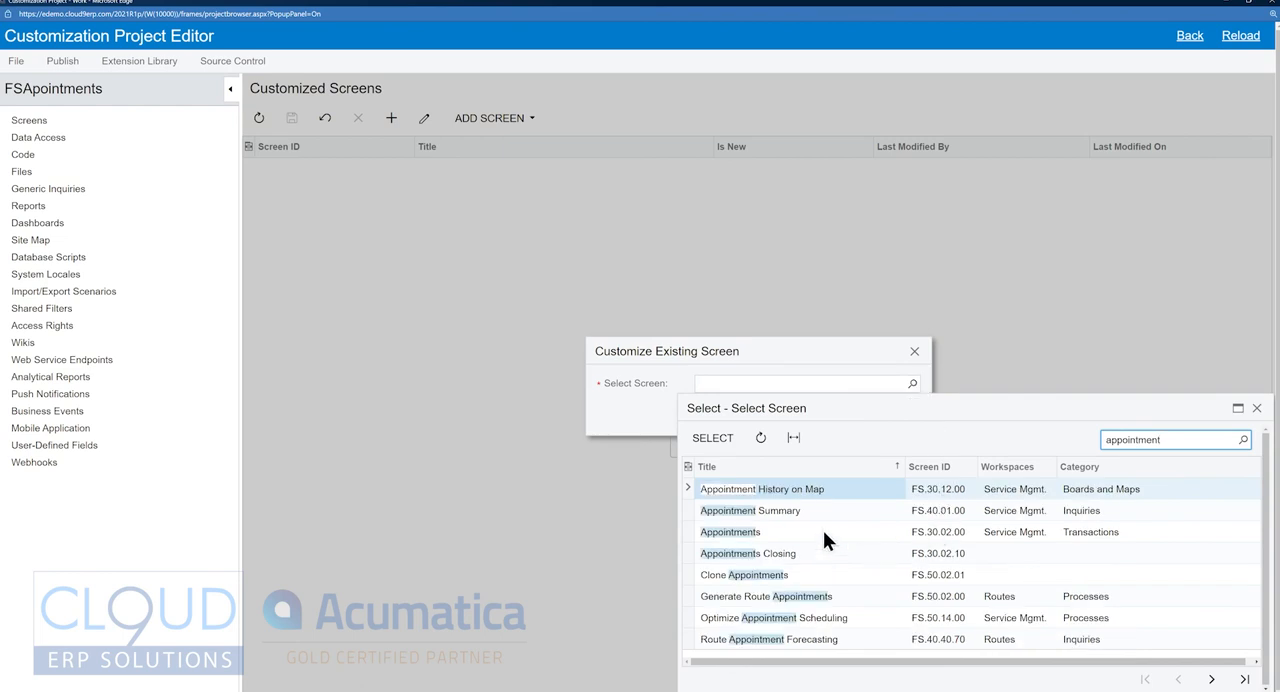
click(824, 532)
double_click(984, 535)
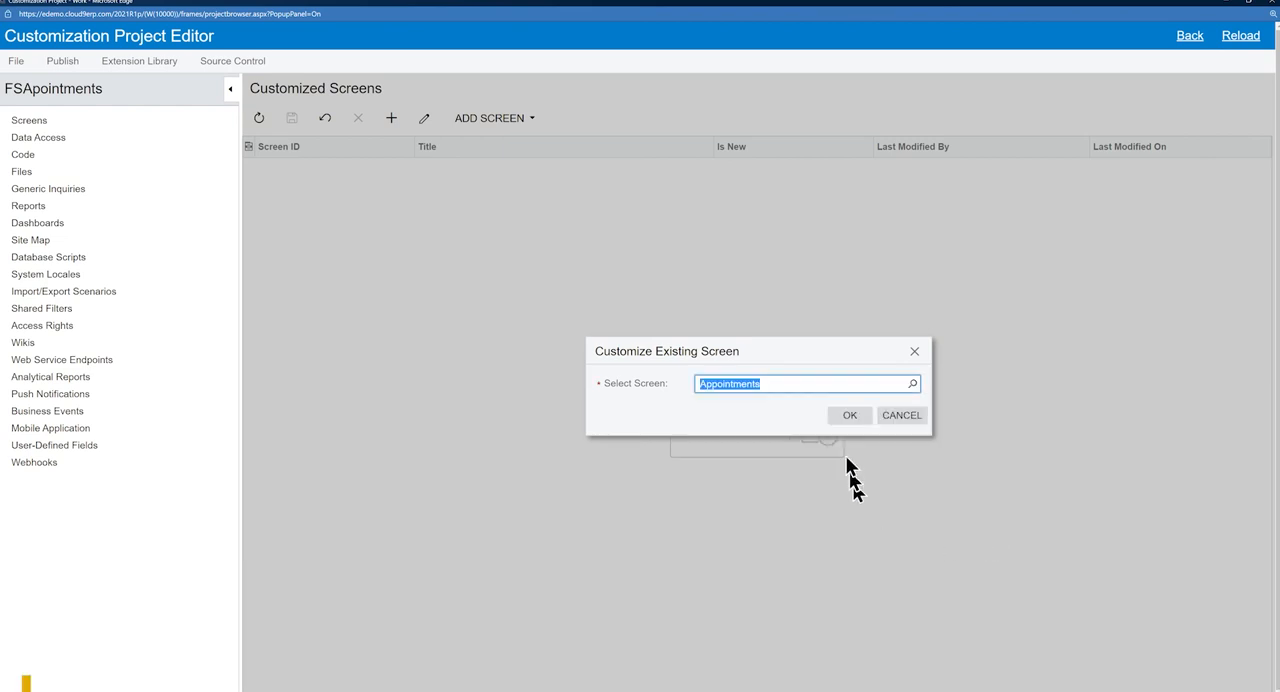
click(849, 415)
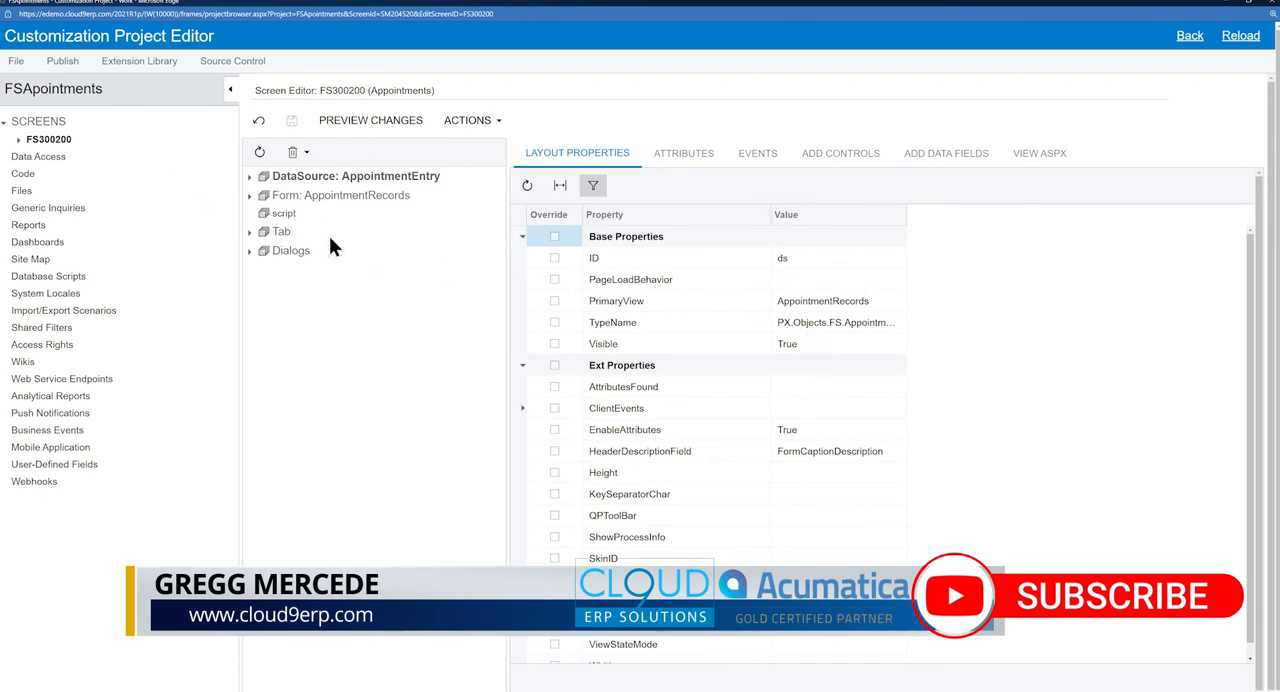
Start a new condition named AppValidated in the conditions of screen FS300200.
click(18, 140)
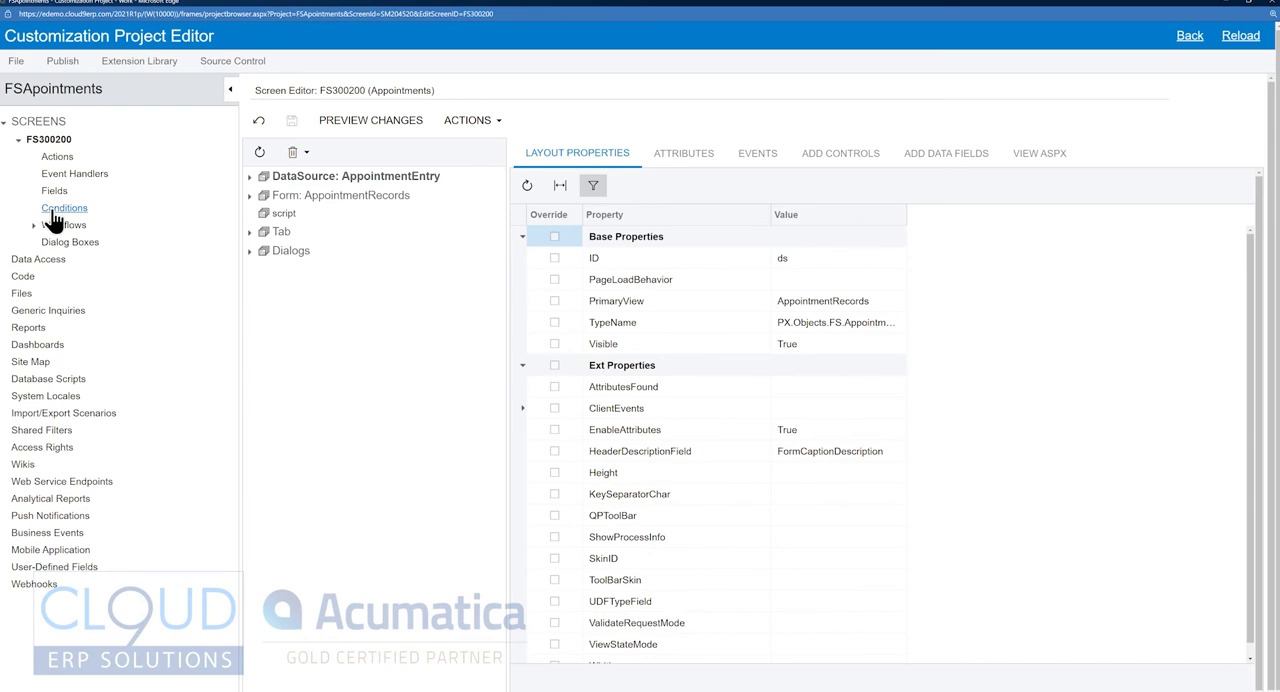
click(55, 210)
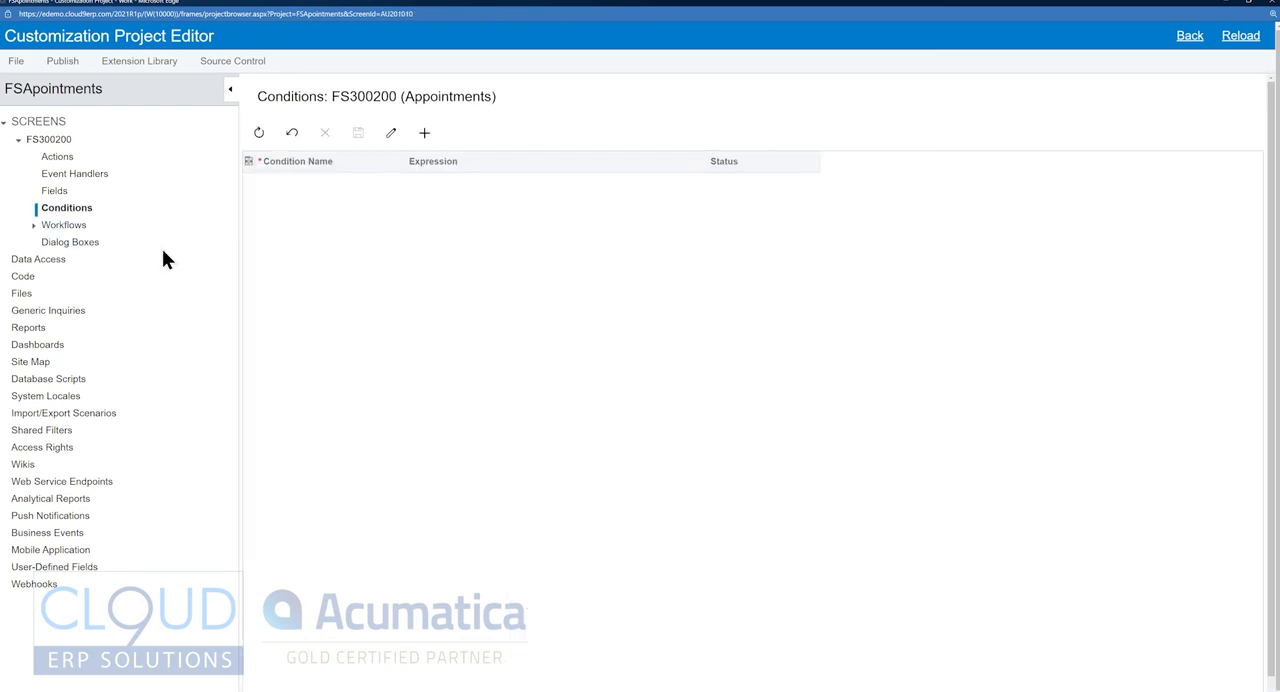
scroll(511, 565, down, 8)
scroll(511, 565, up, 8)
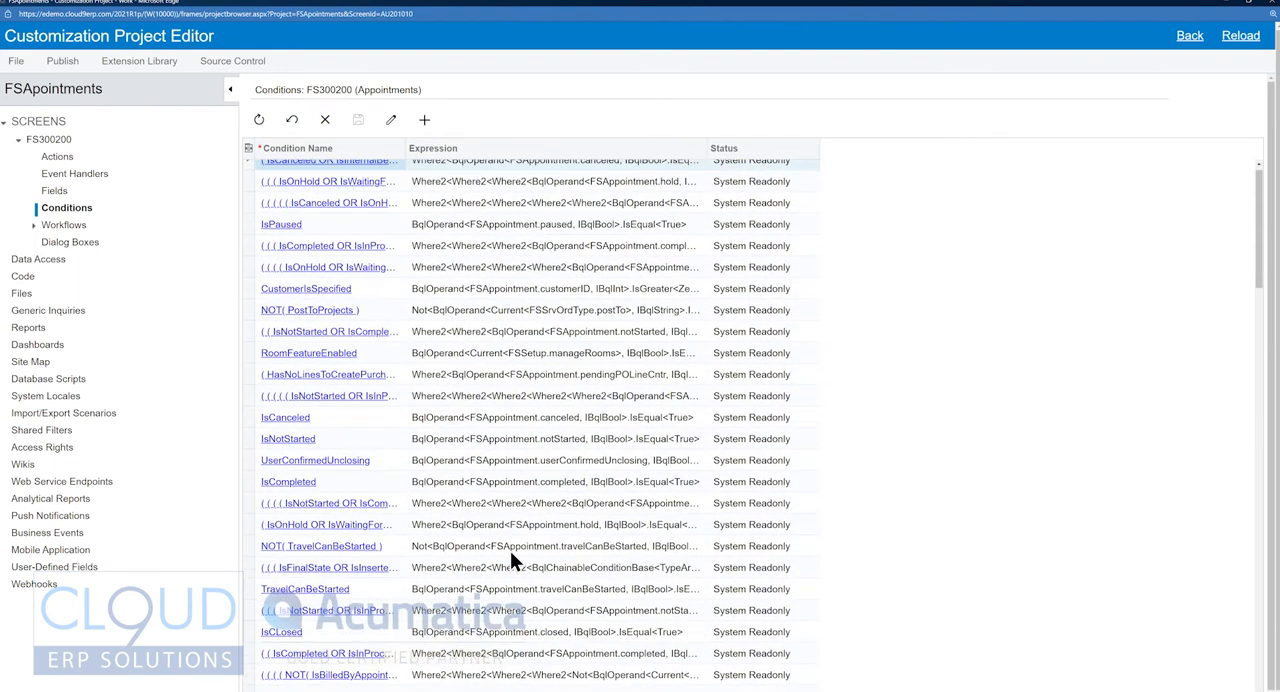
click(425, 122)
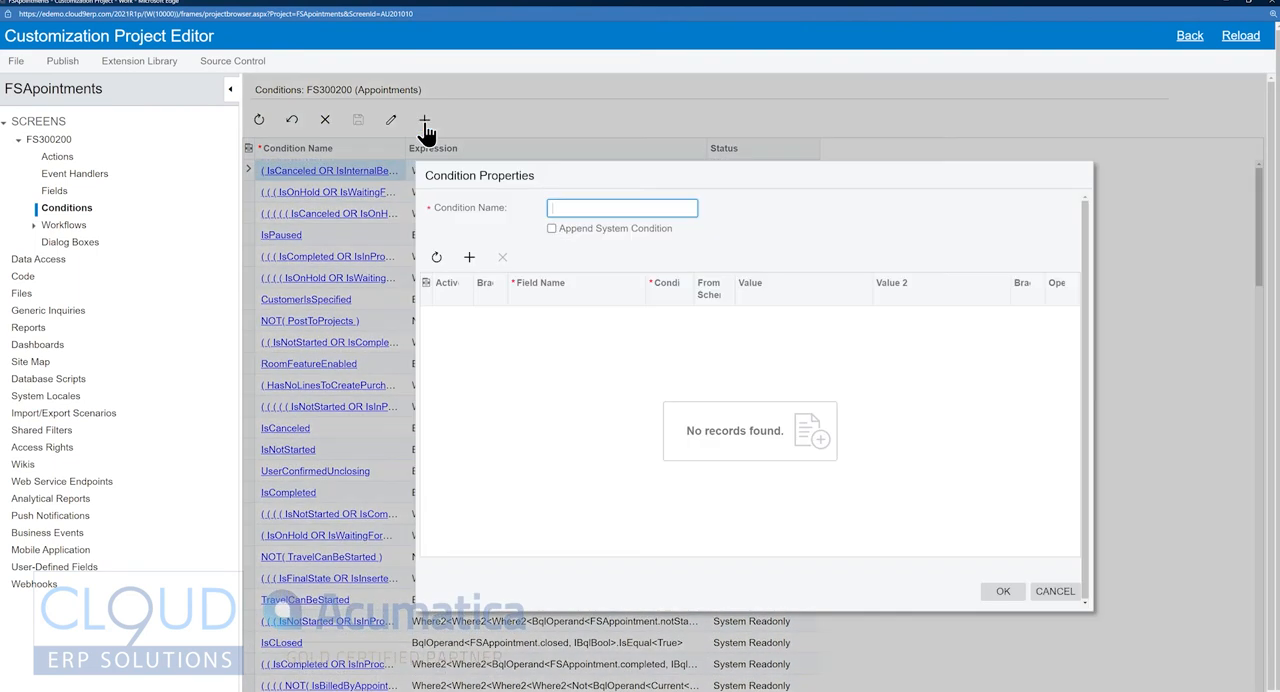
text(AppValidated)
Add a rule to AppValidated requiring Validated by Dispatcher to equal true, and save the condition.
click(469, 258)
click(550, 319)
click(555, 318)
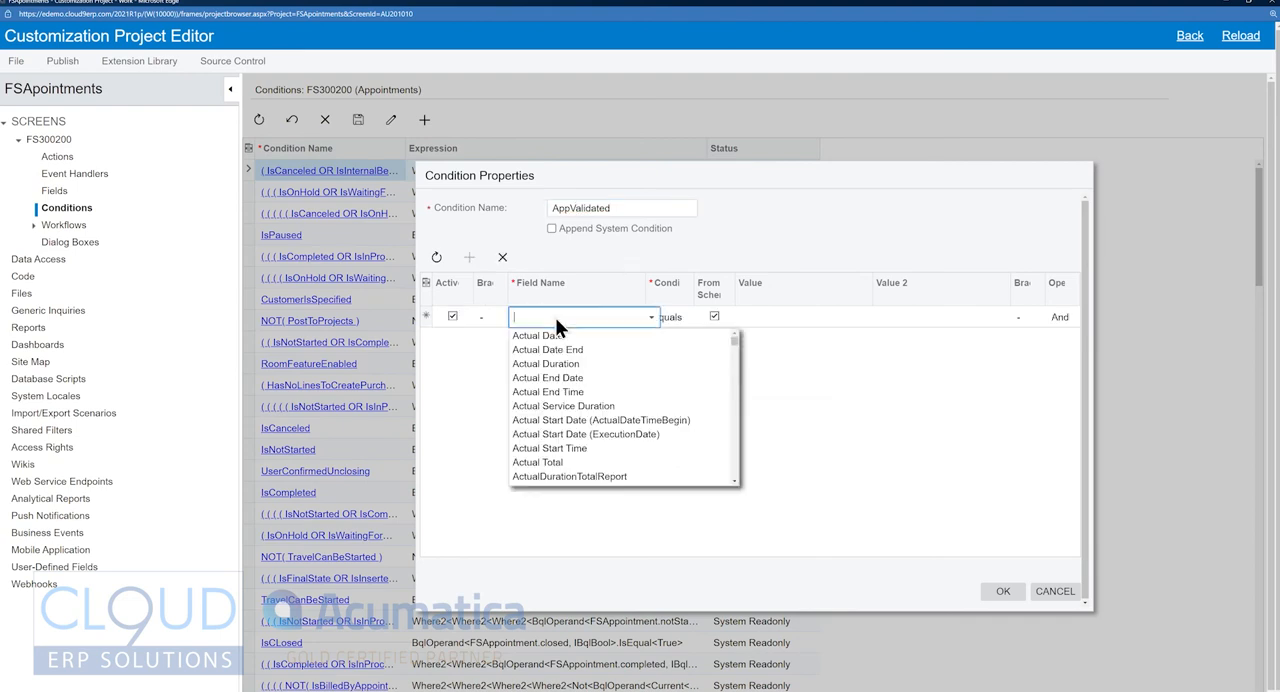
text(val)
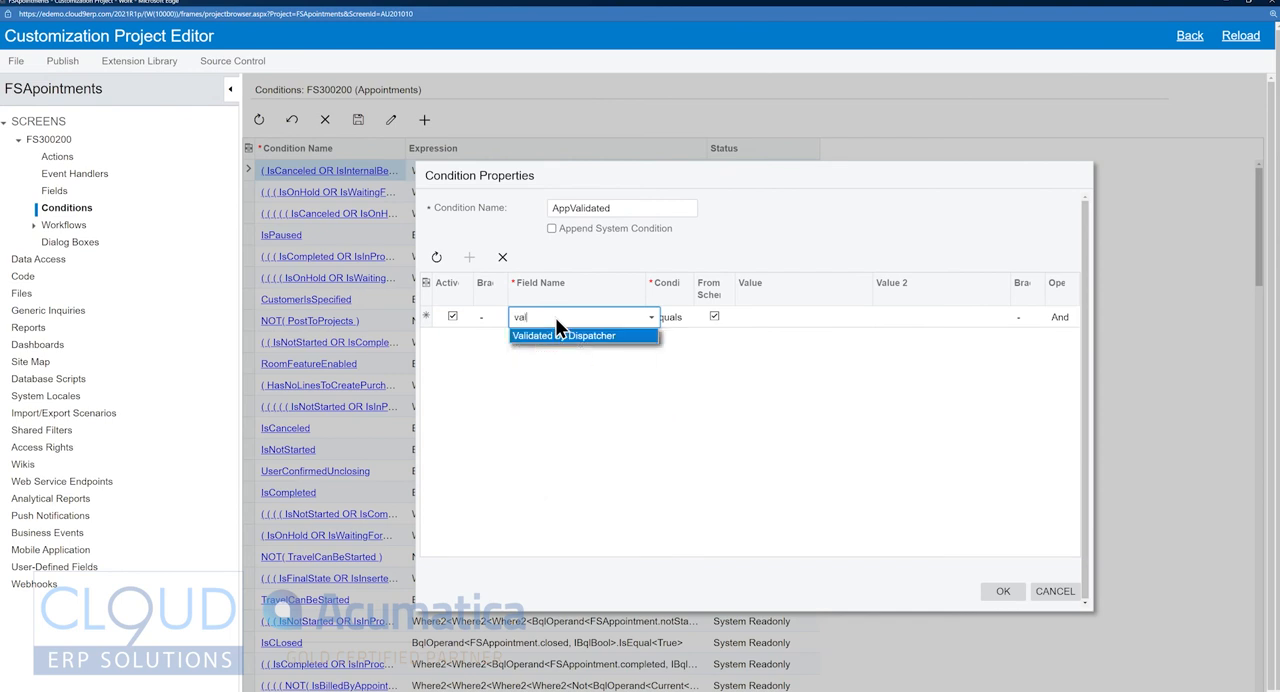
click(610, 342)
click(759, 317)
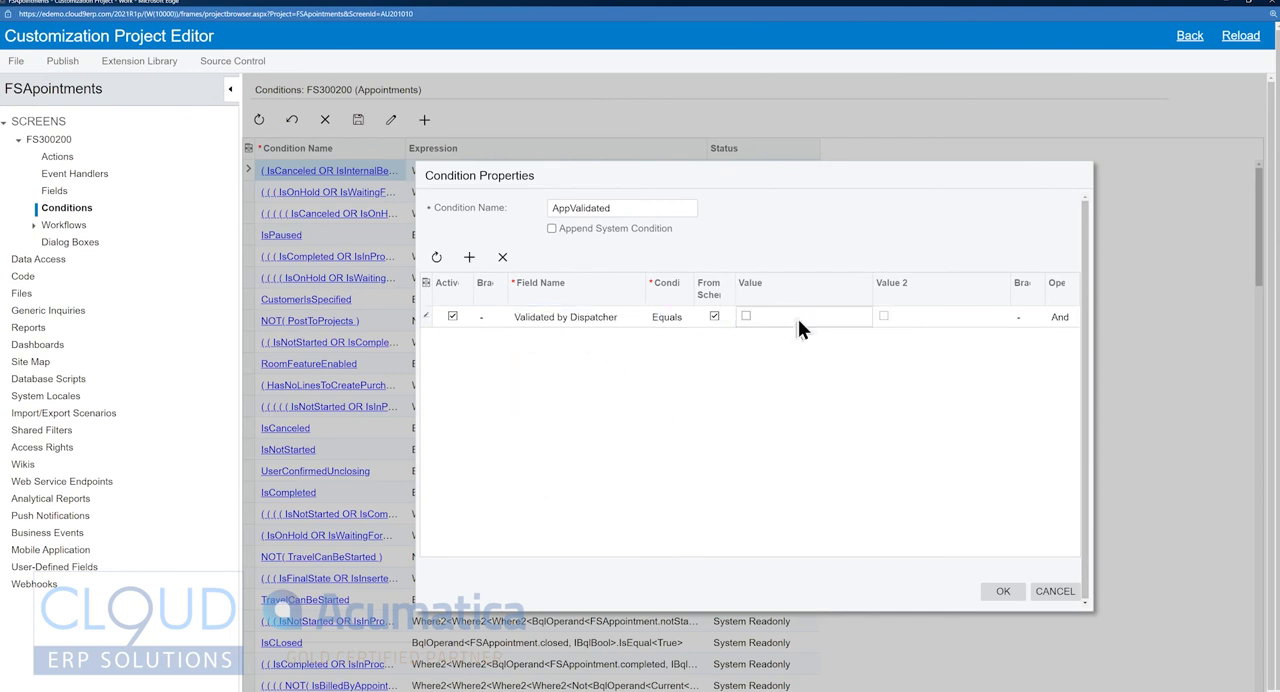
click(754, 318)
click(1008, 594)
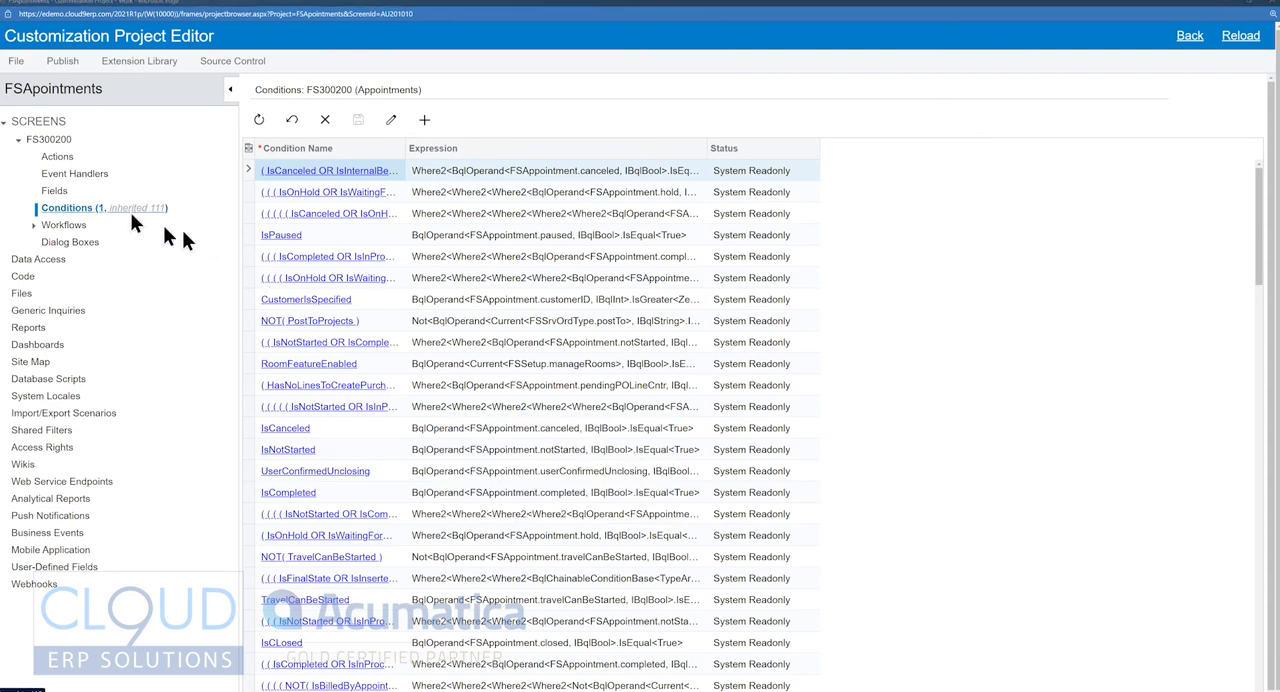
Filter the FS300200 actions to those whose action name contains "start".
click(62, 160)
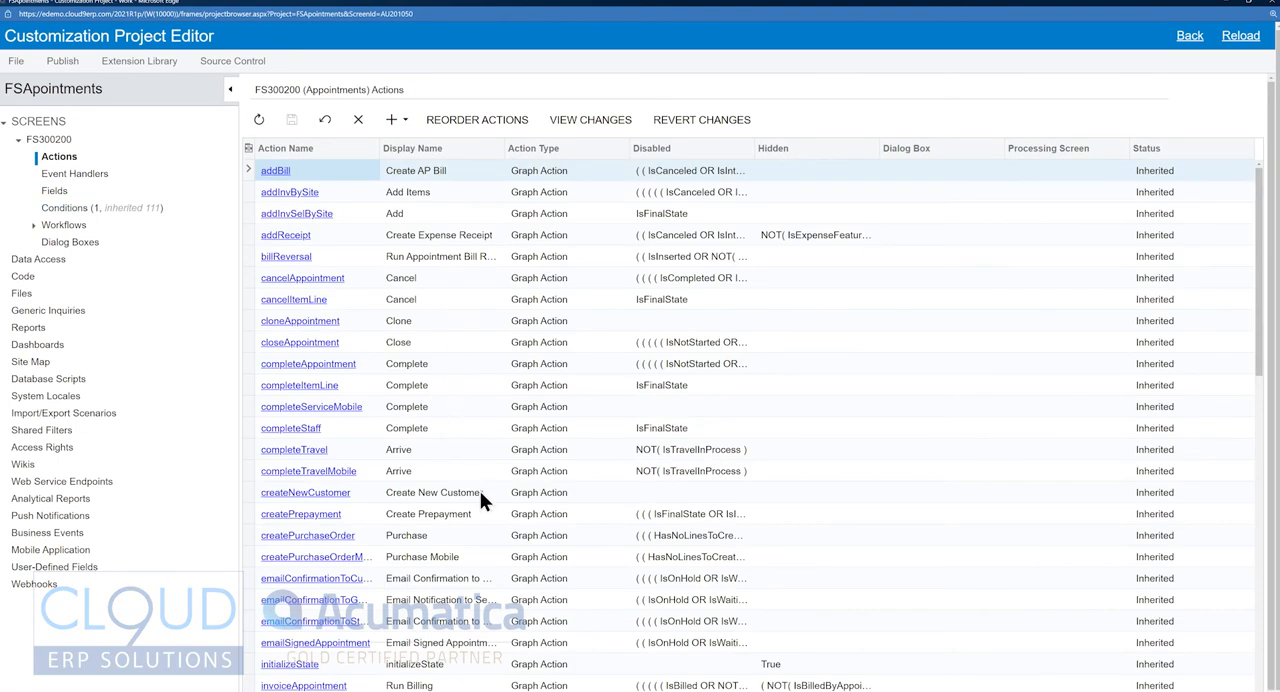
click(318, 152)
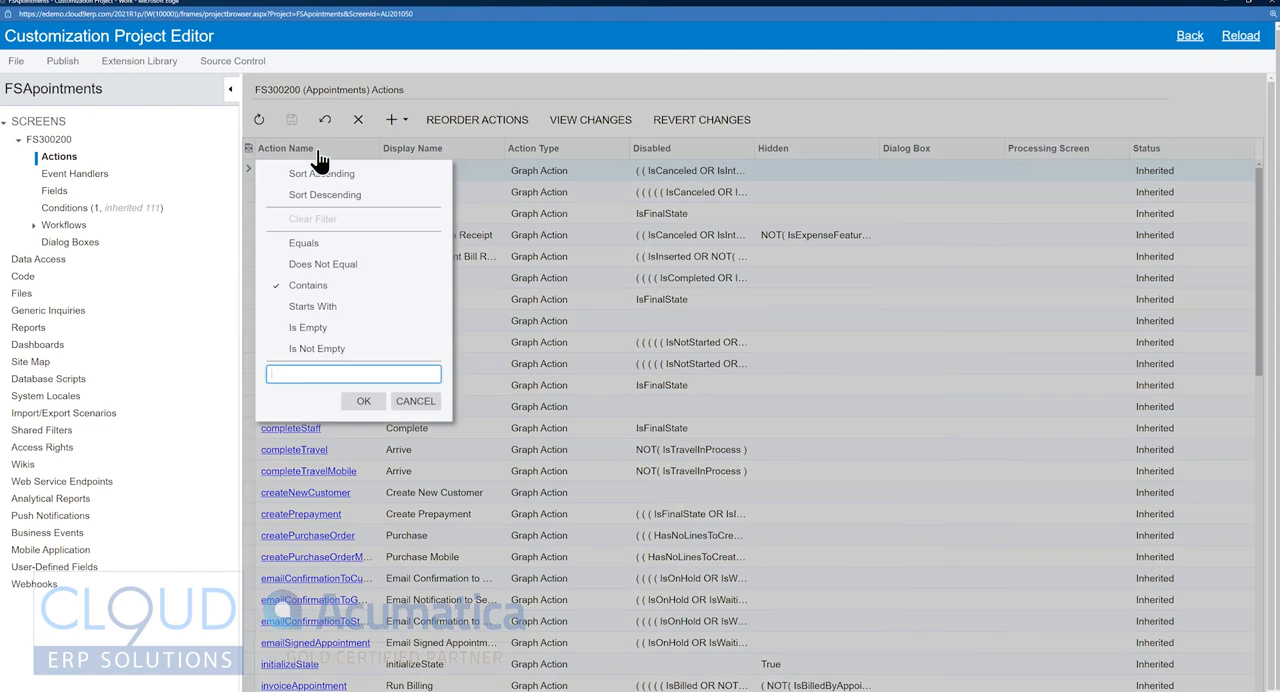
text(start)
click(363, 402)
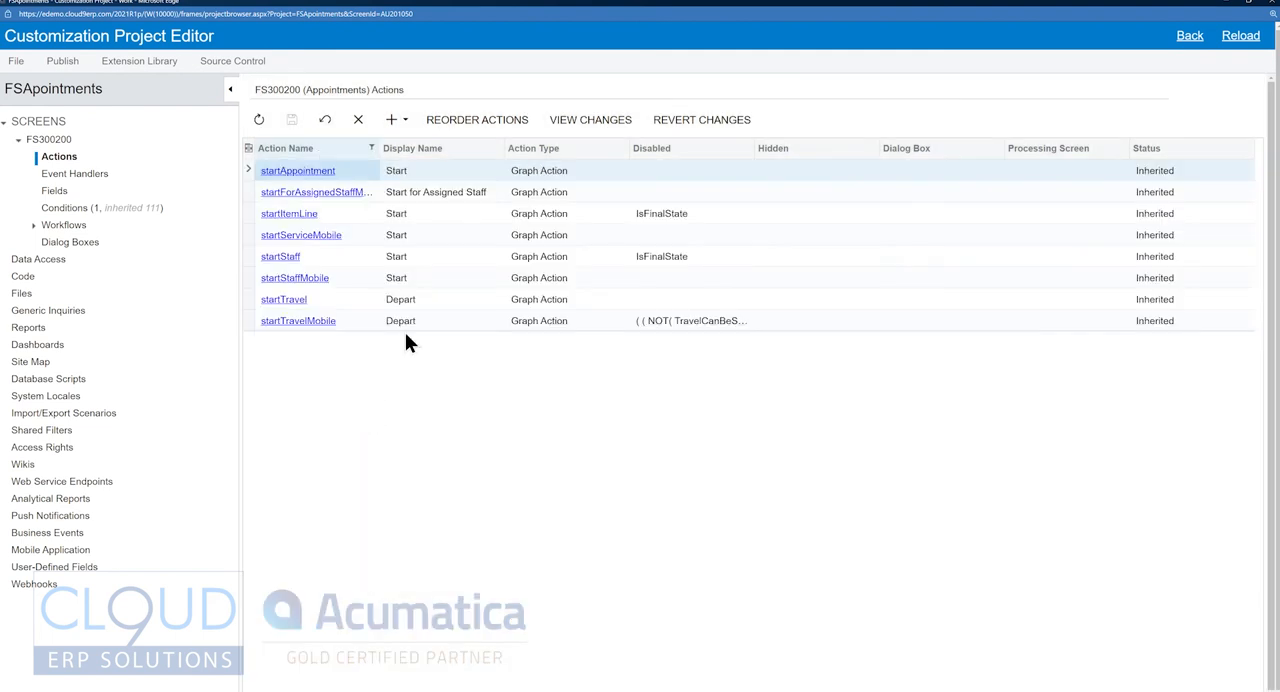
Set the startAppointment action to be disabled by the AppValidated condition.
click(404, 175)
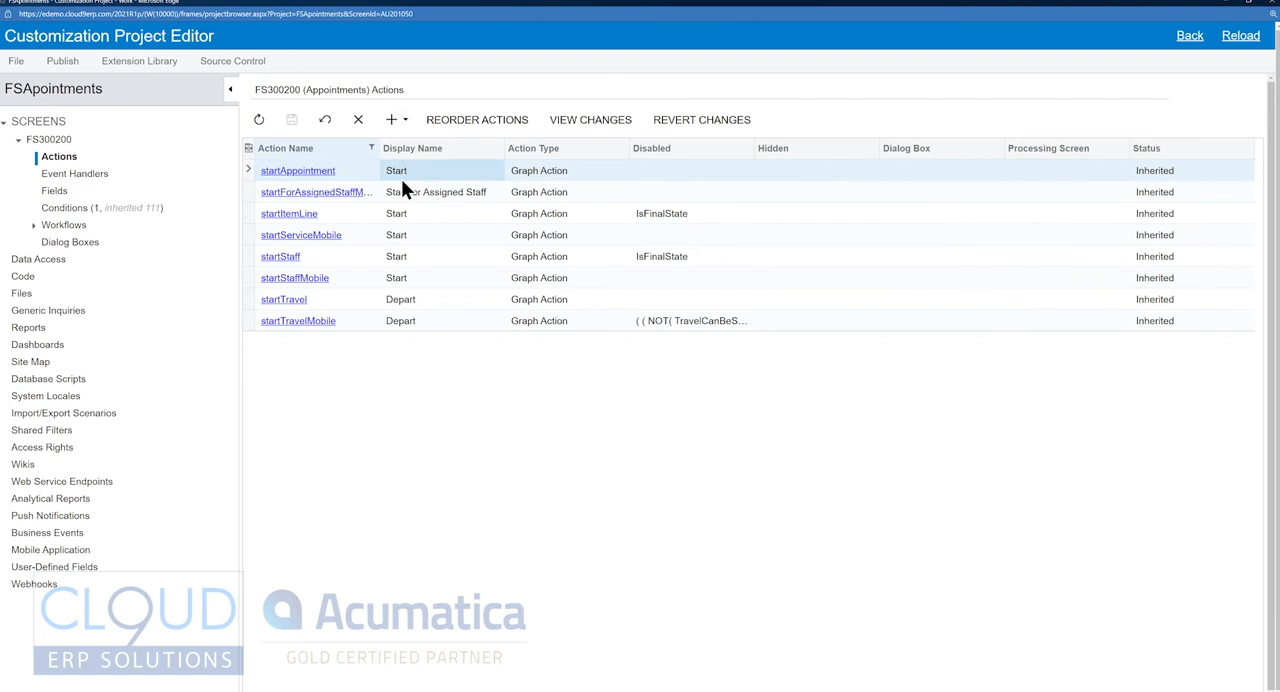
click(318, 170)
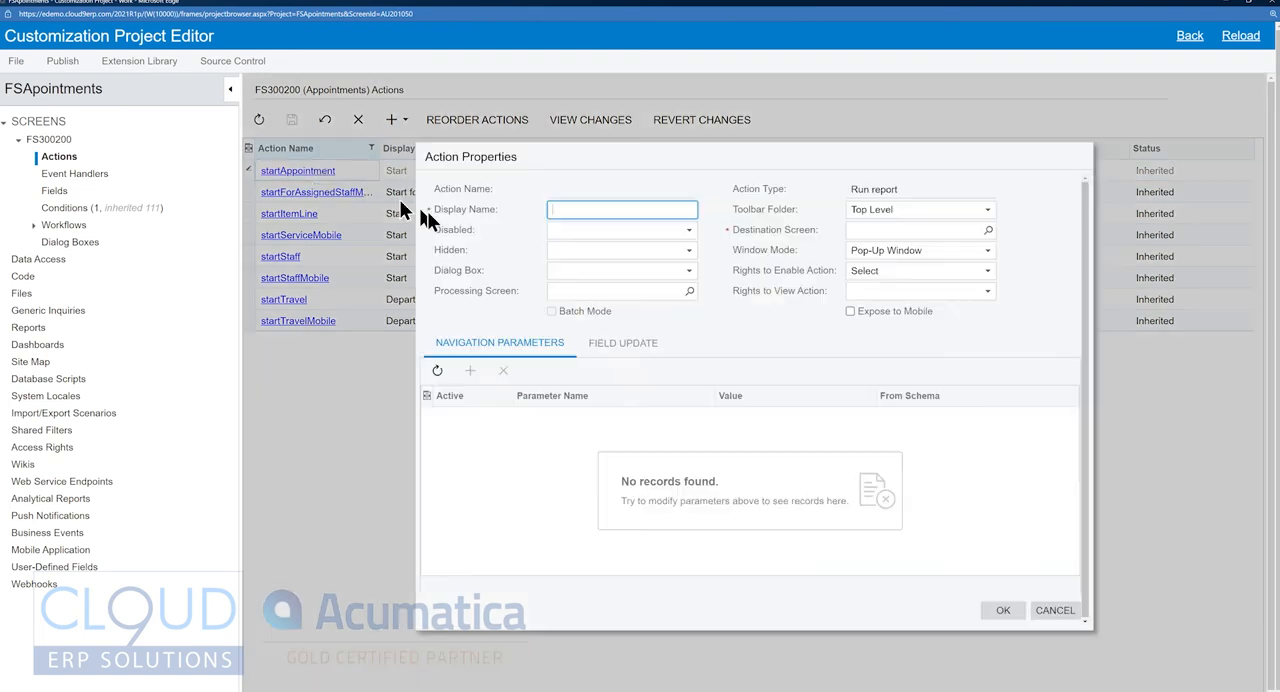
click(610, 229)
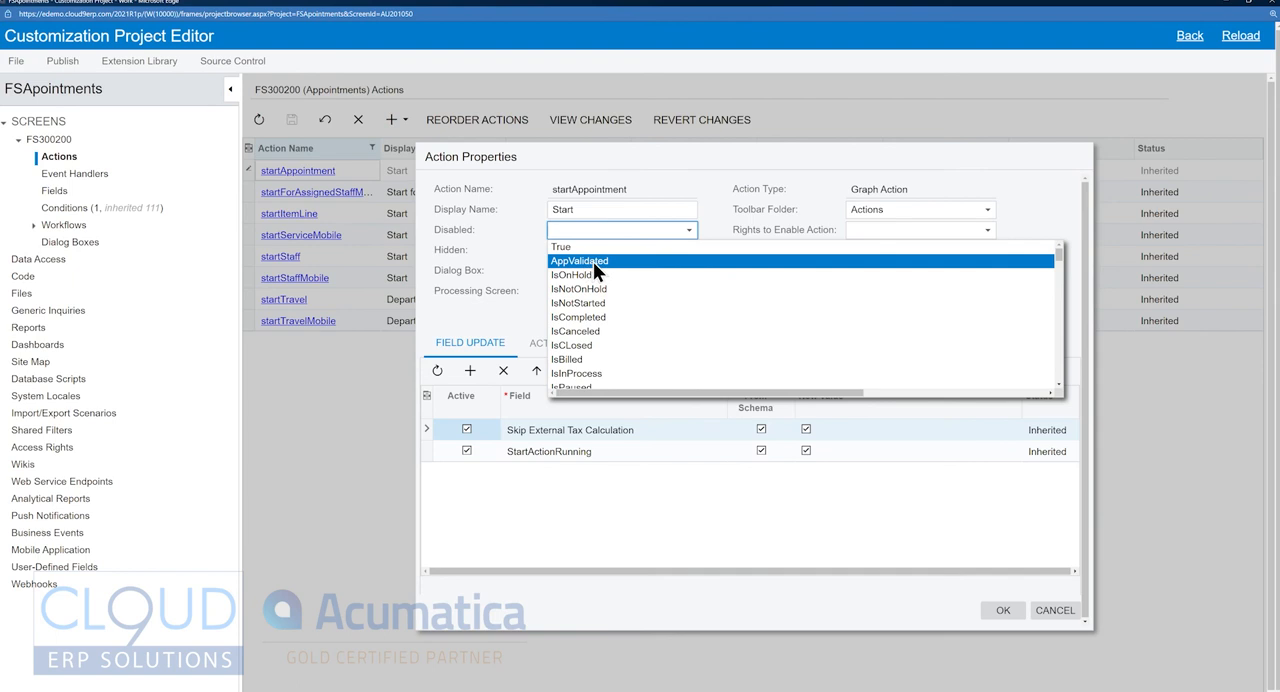
click(593, 261)
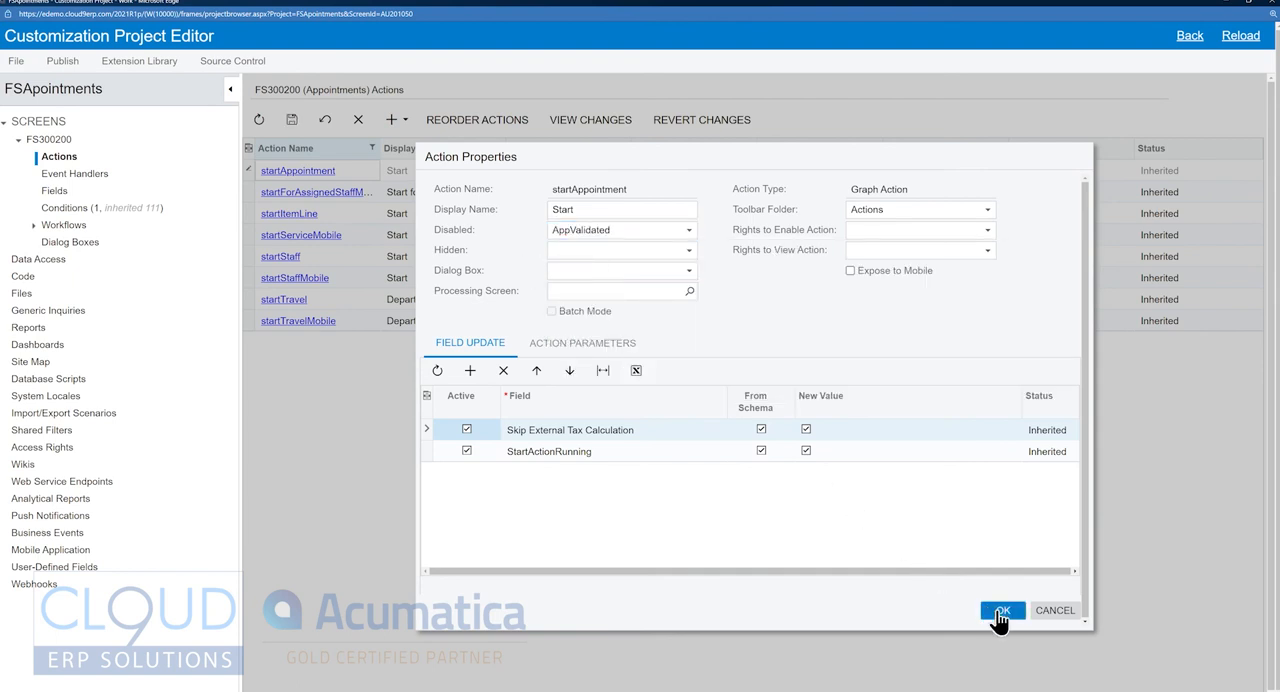
click(1003, 610)
Filter the condition names by "app" and change AppValidated so Validated by Dispatcher equals false.
click(67, 210)
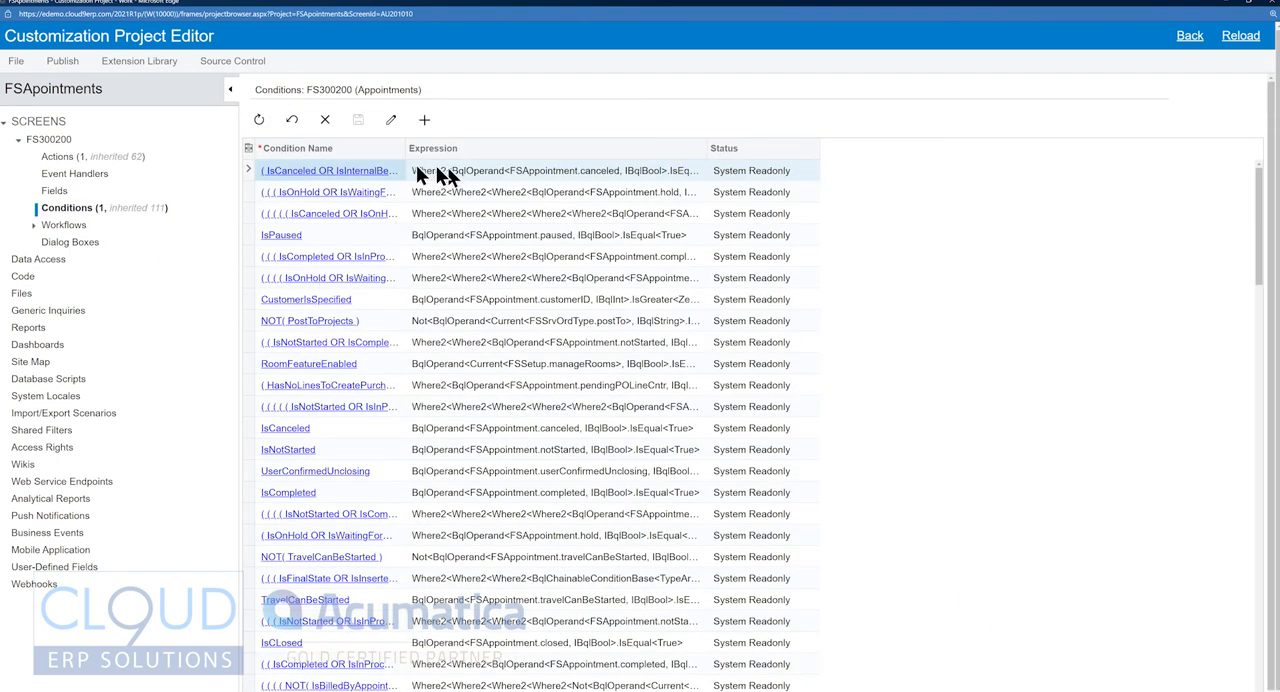
click(345, 148)
text(app)
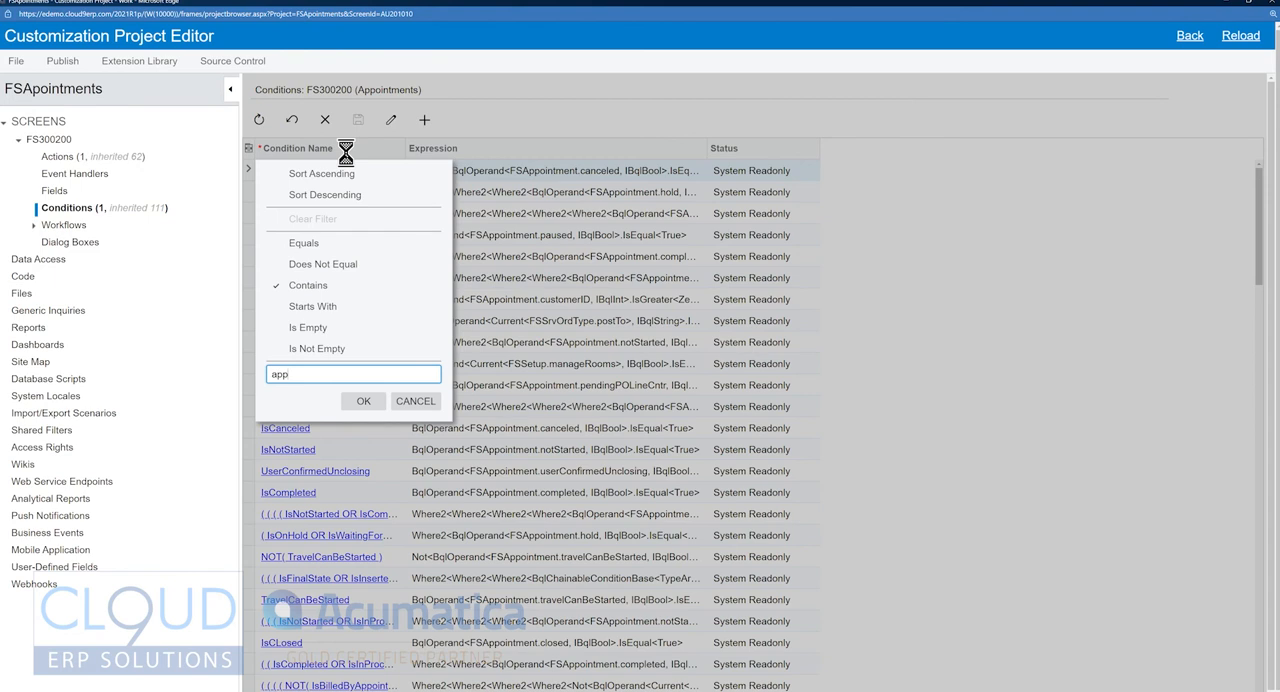
key(Return)
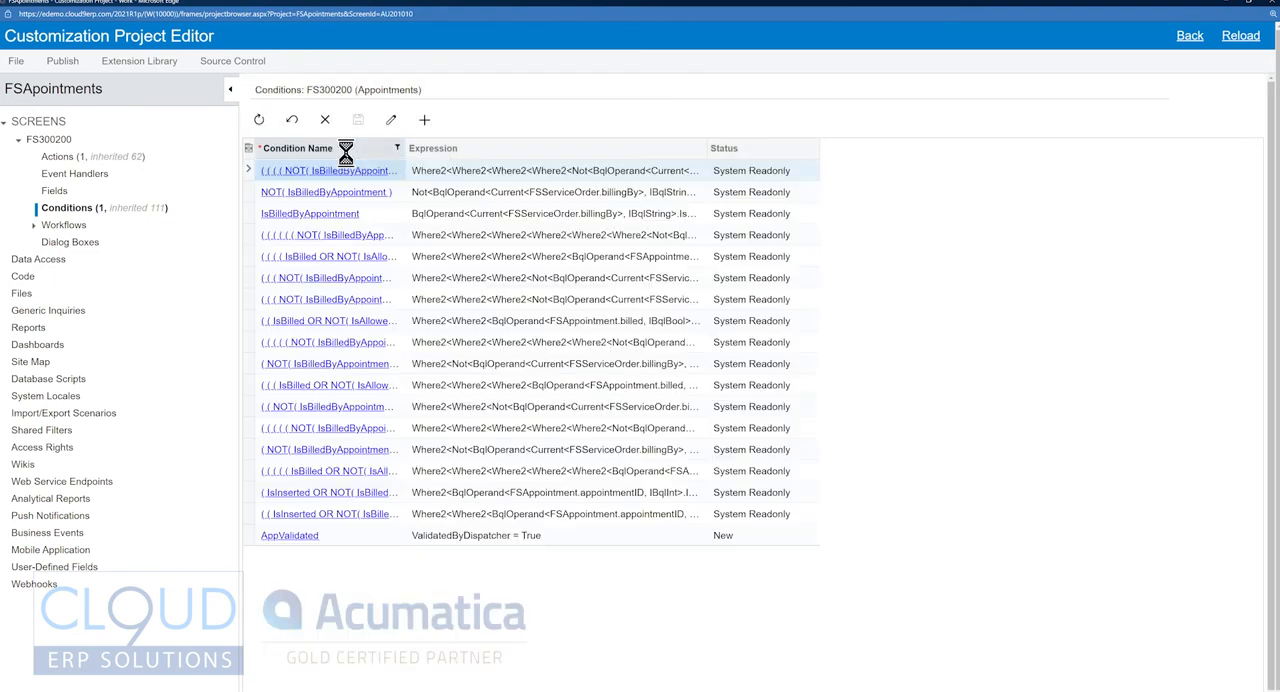
click(303, 537)
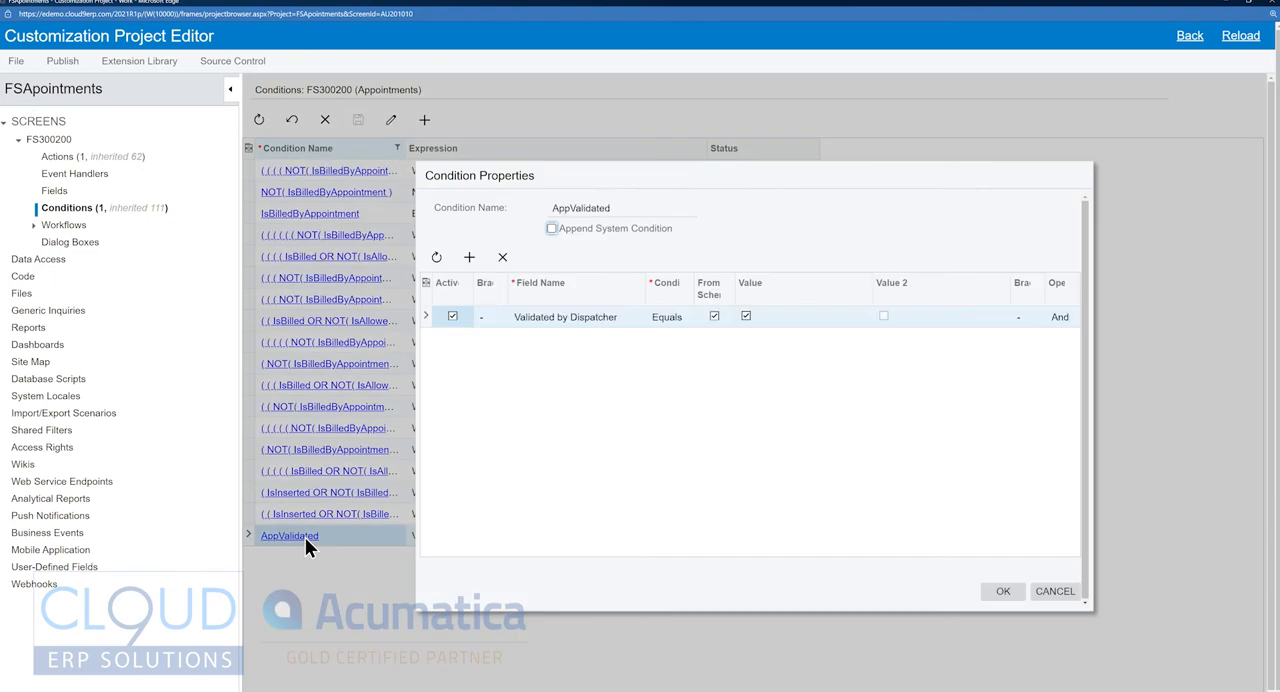
click(746, 316)
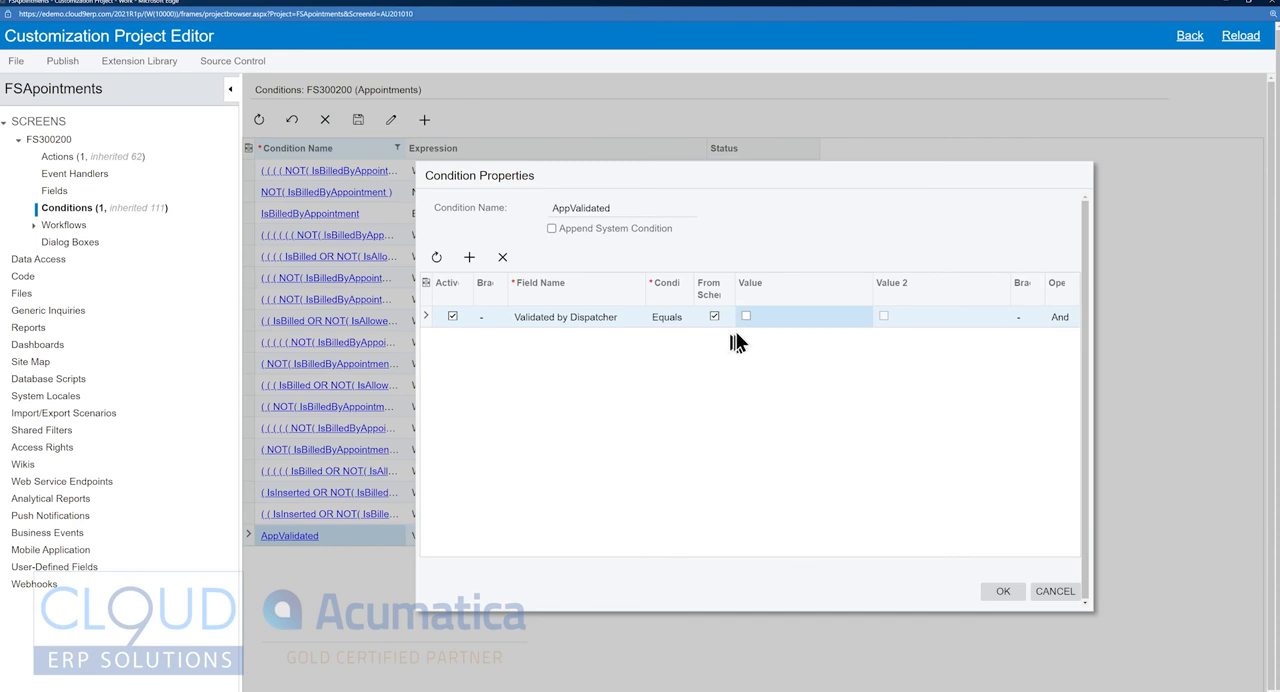
click(1003, 592)
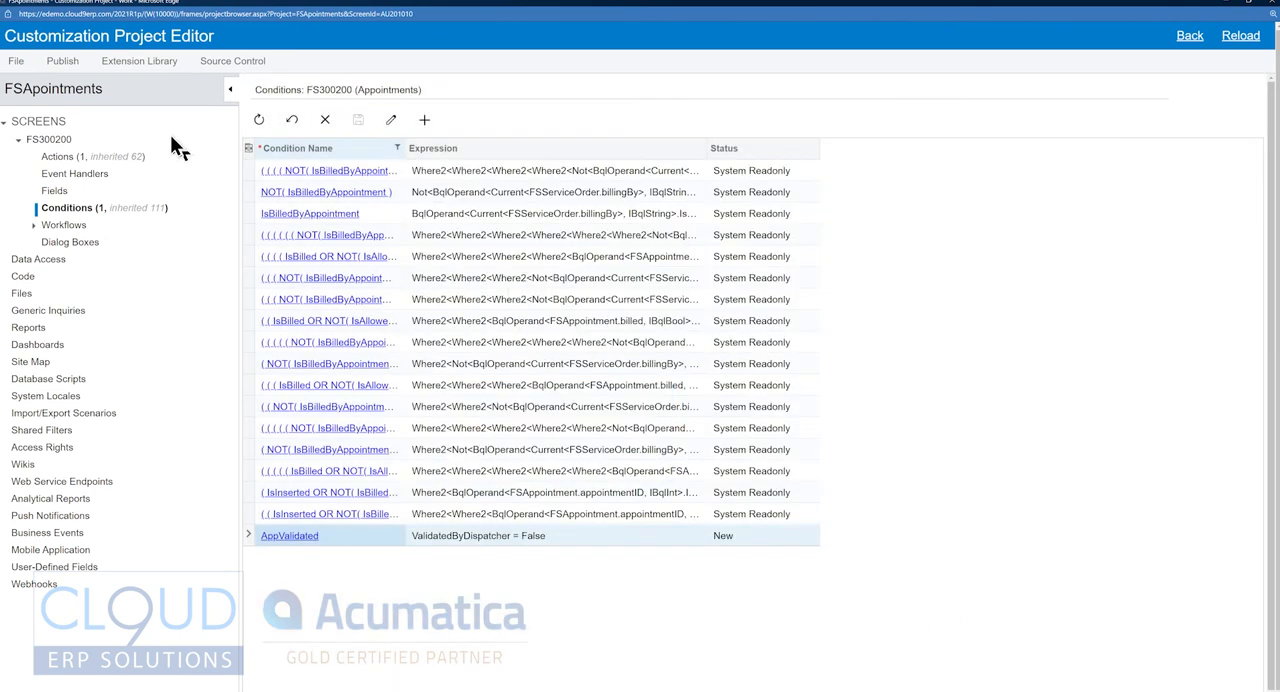
Publish the customization project, and reload the USA Bartending School appointment in the Appointments window.
click(62, 62)
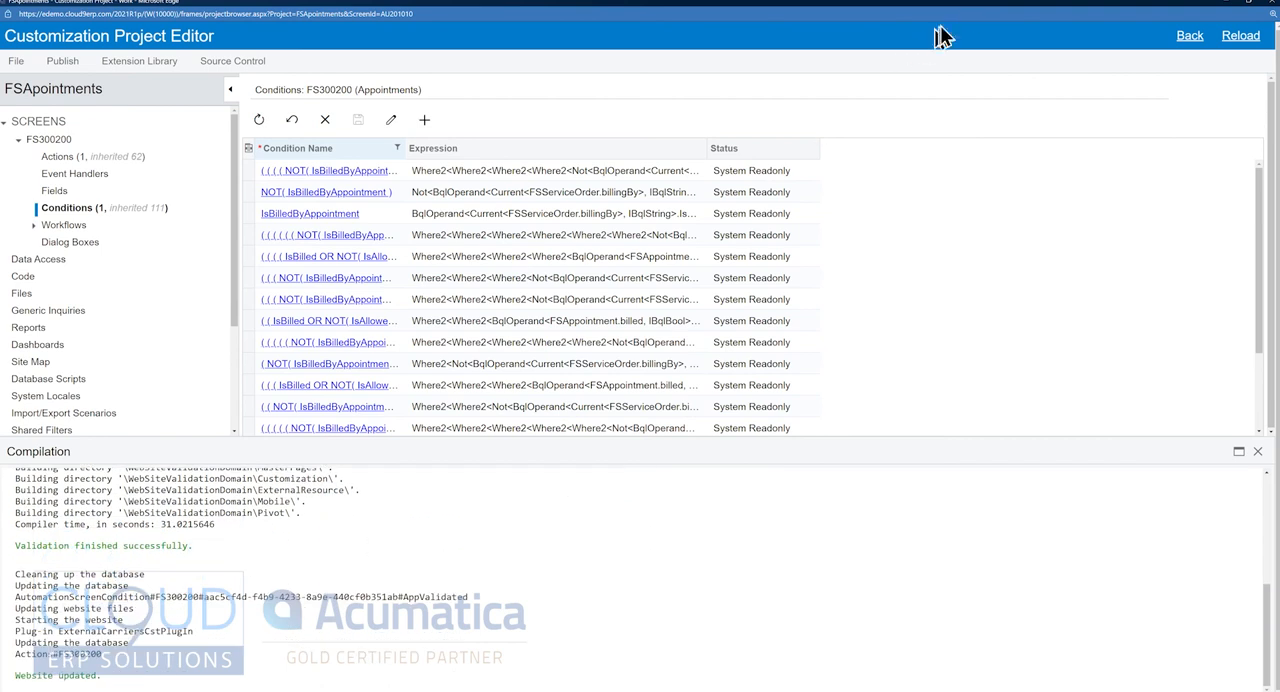
drag(974, 2, 0, 300)
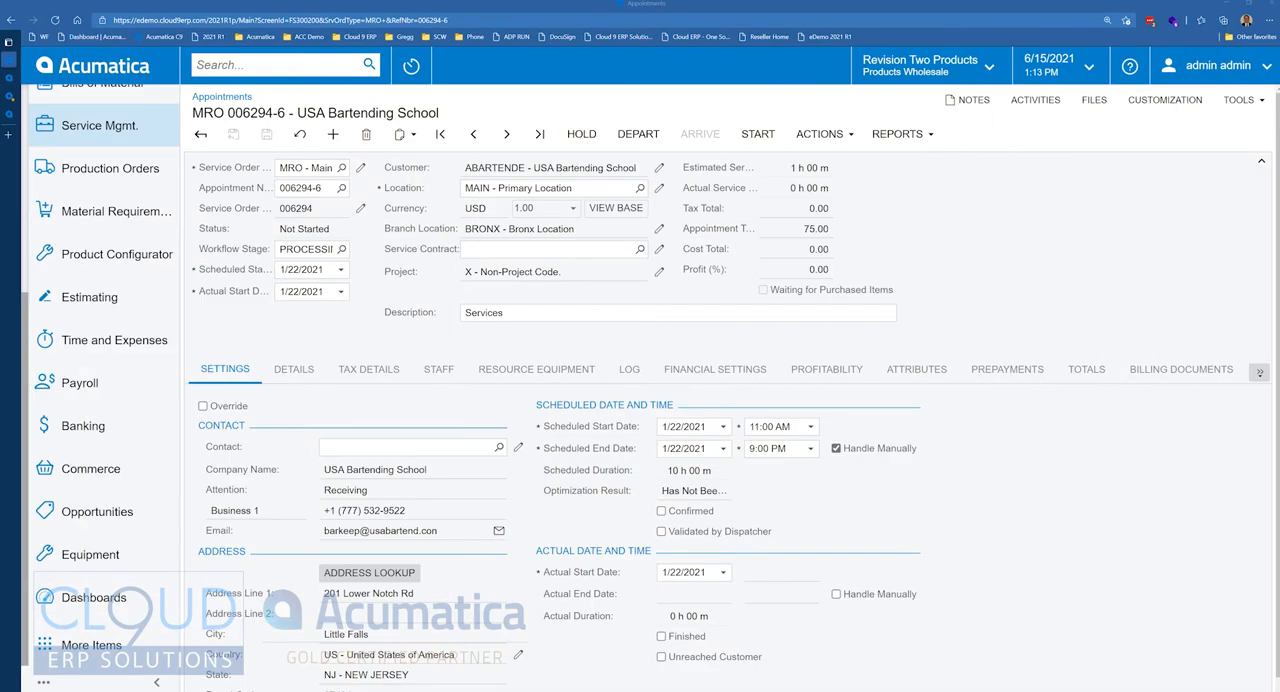
click(55, 20)
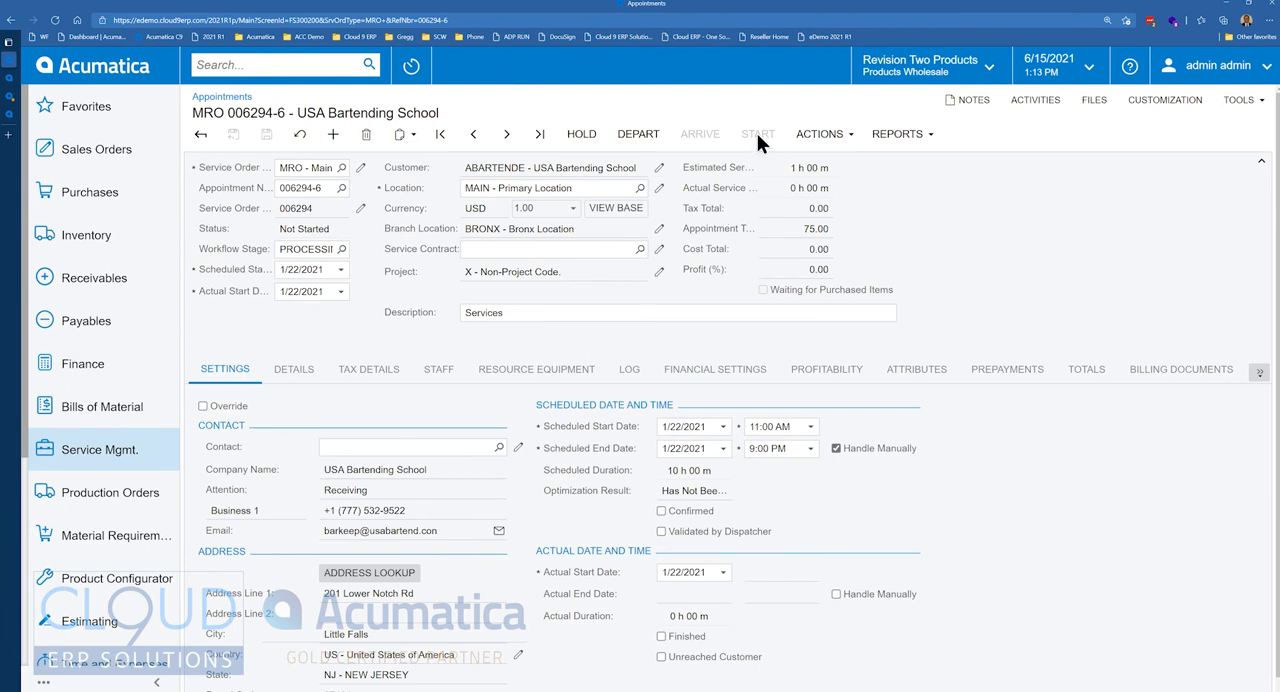
Mark the appointment as Validated by Dispatcher and return to the Customization Project Editor.
click(660, 532)
drag(0, 90, 703, 2)
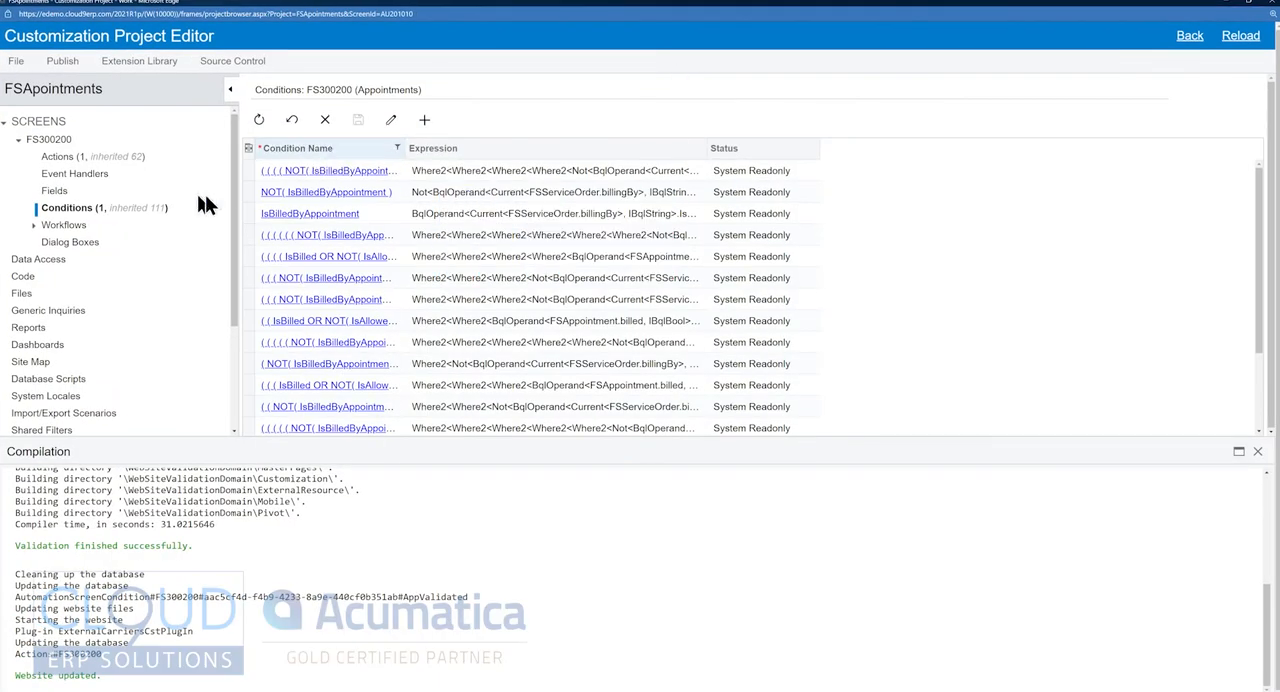
Review the properties of the AppValidated condition and the expressions of the system conditions for FS300200.
drag(1260, 300, 1247, 415)
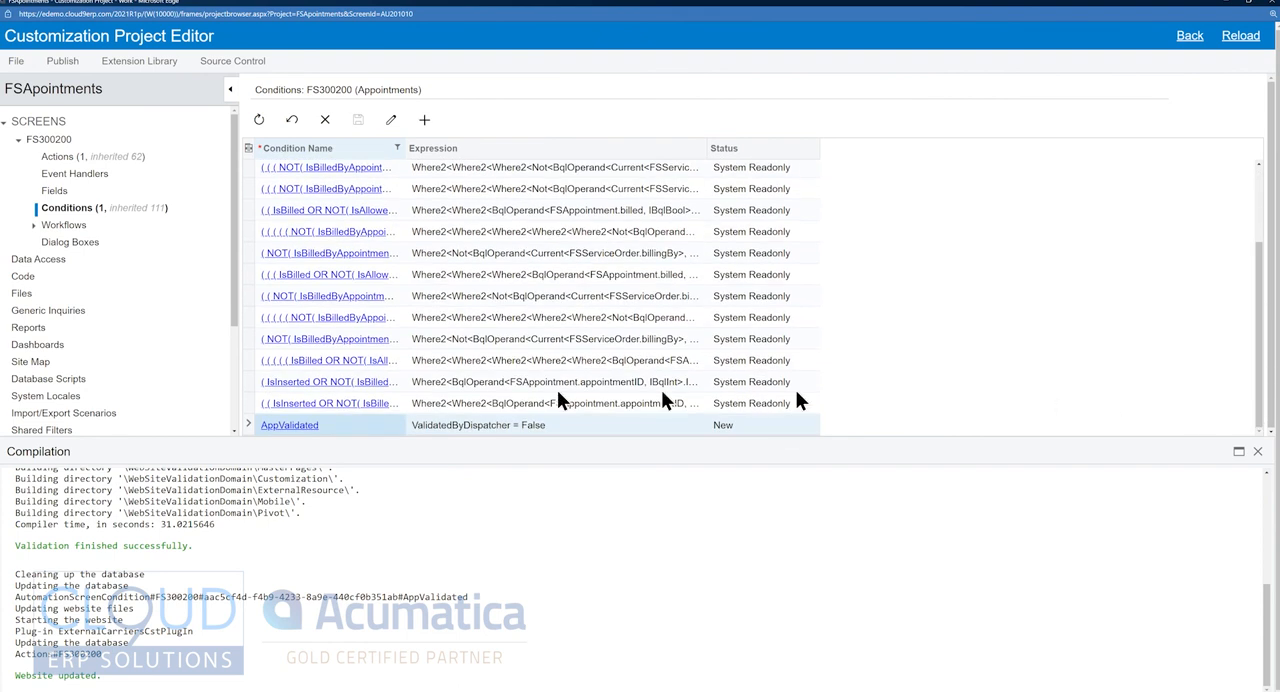
click(295, 425)
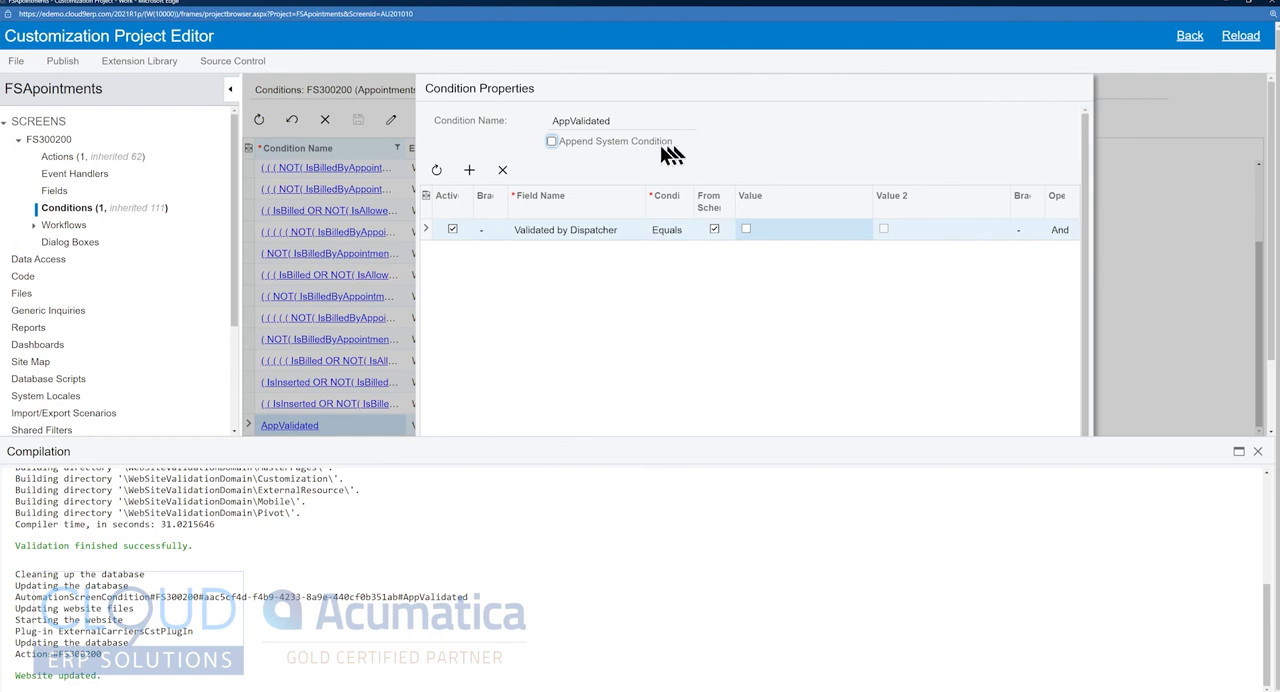
click(1247, 305)
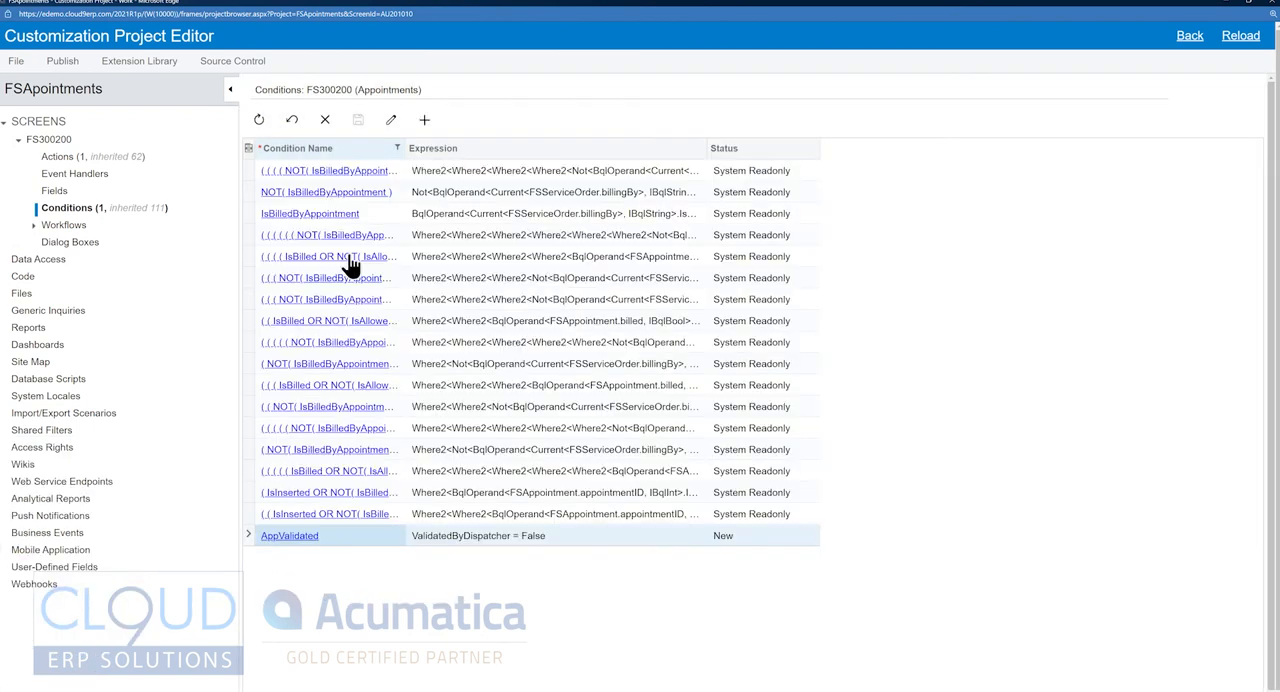
click(462, 280)
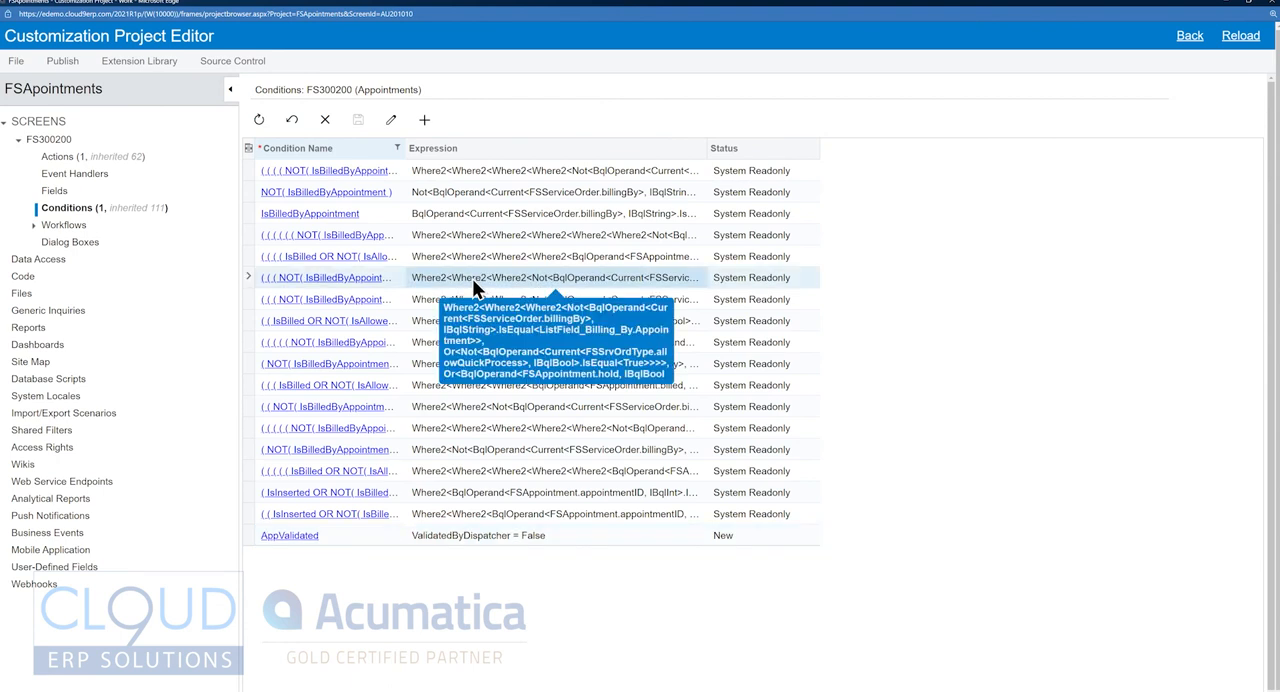
click(366, 283)
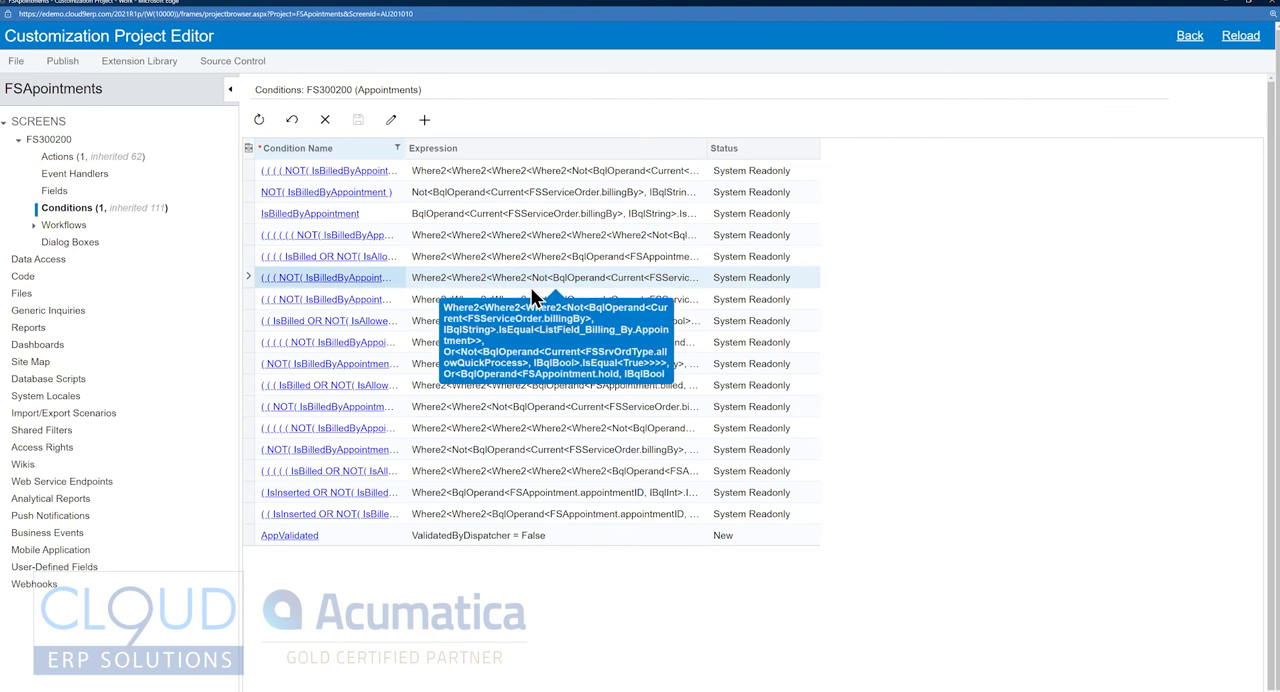
key(Up)
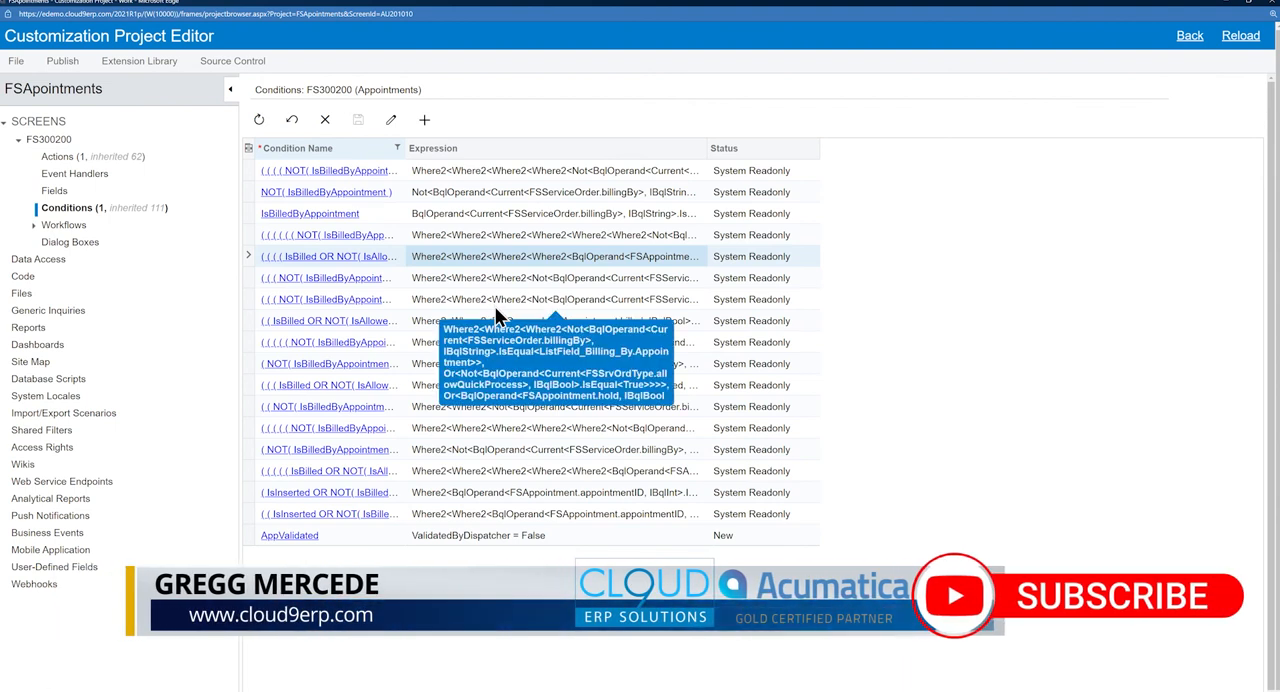
click(447, 537)
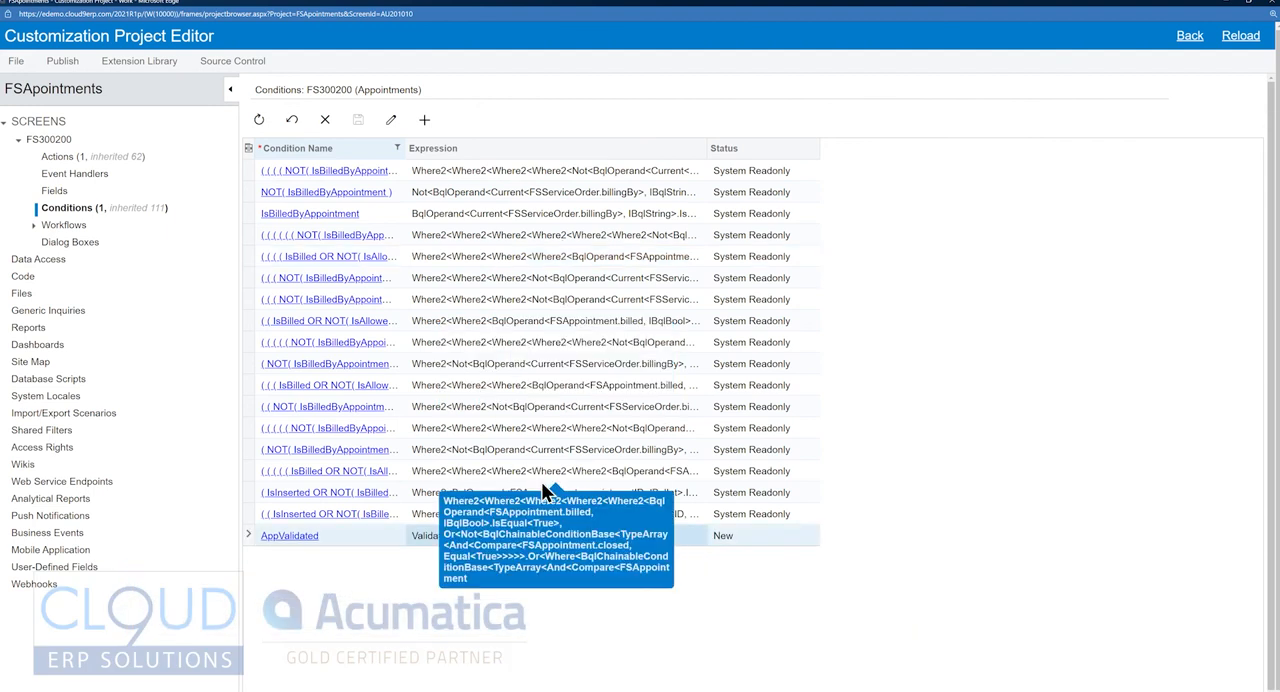
Review the FS300200 actions, and select the Start->In Process transition under Not Started in the Default workflow.
click(62, 158)
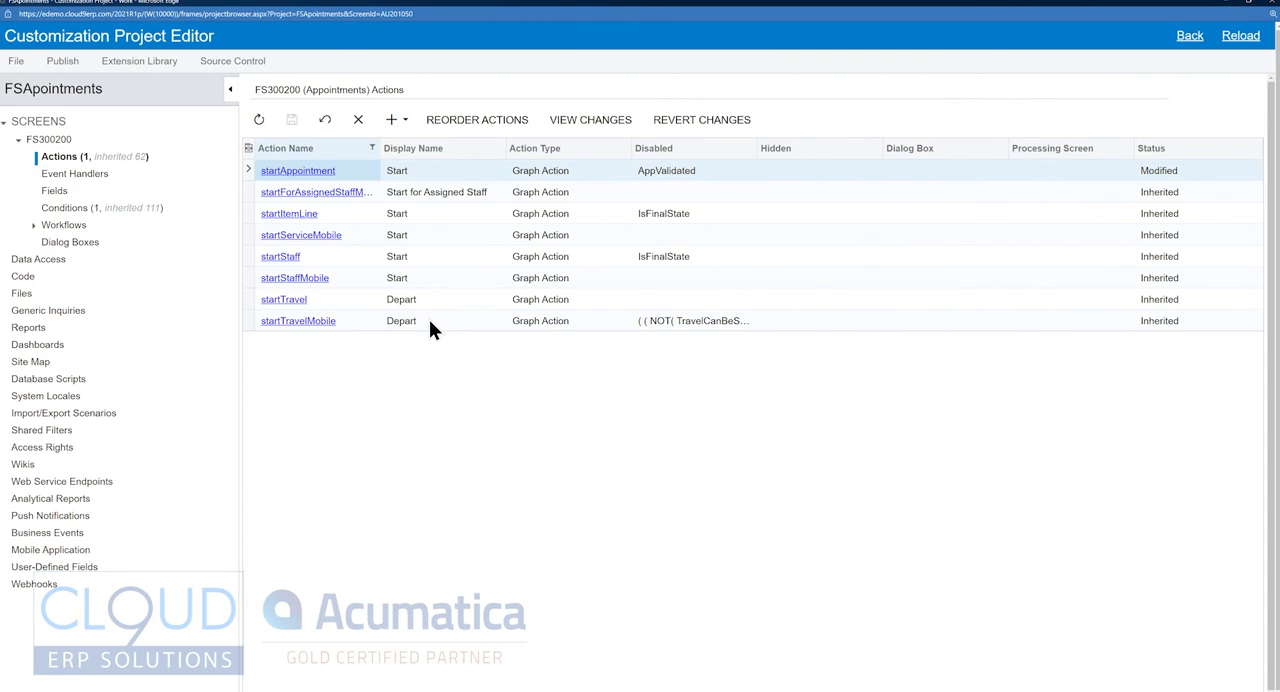
click(34, 225)
click(80, 243)
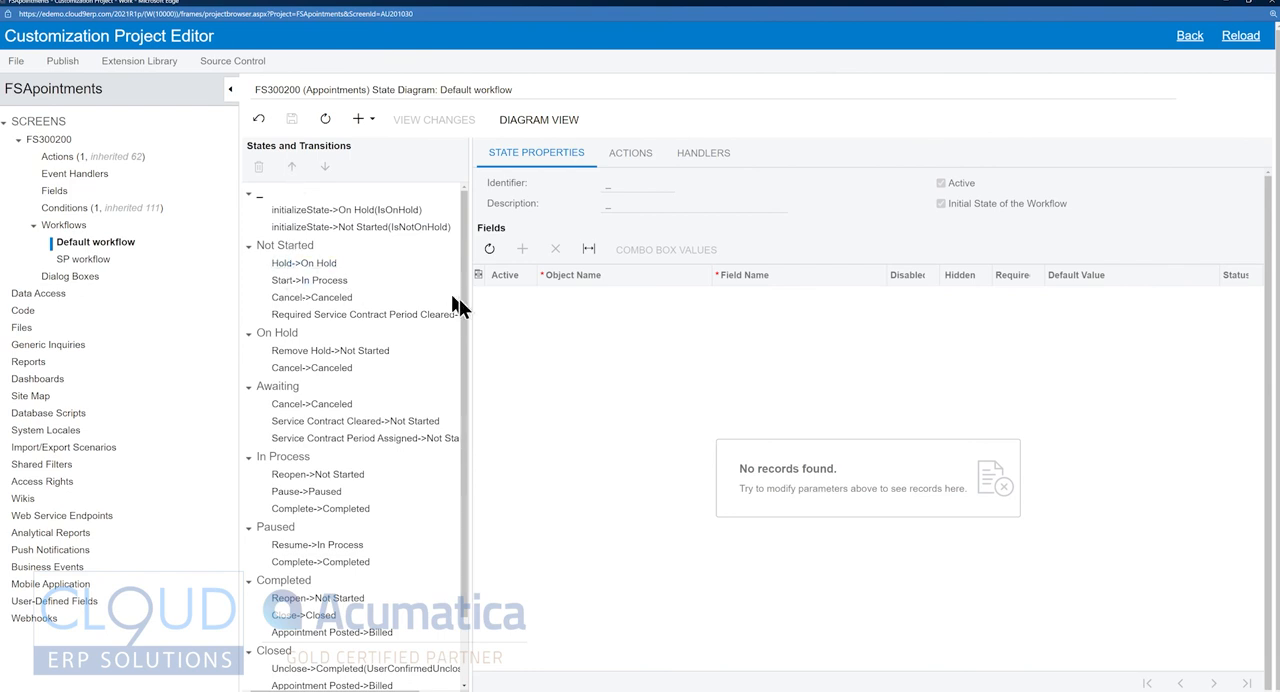
click(298, 284)
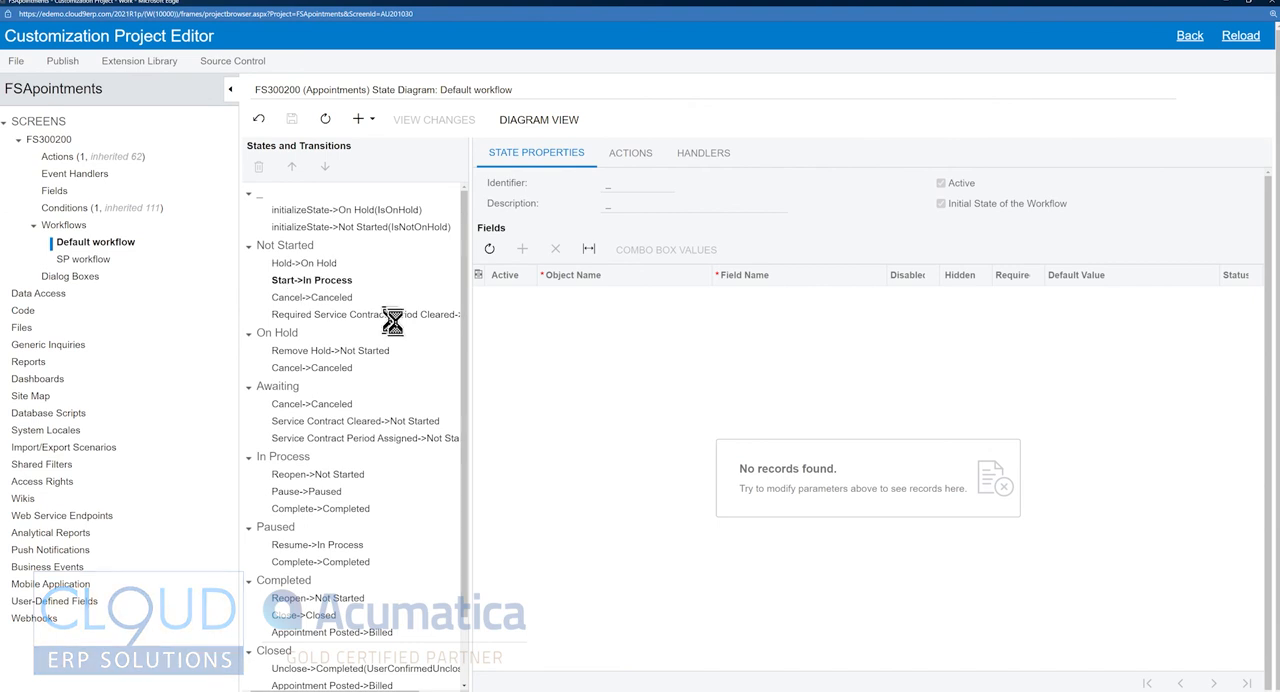